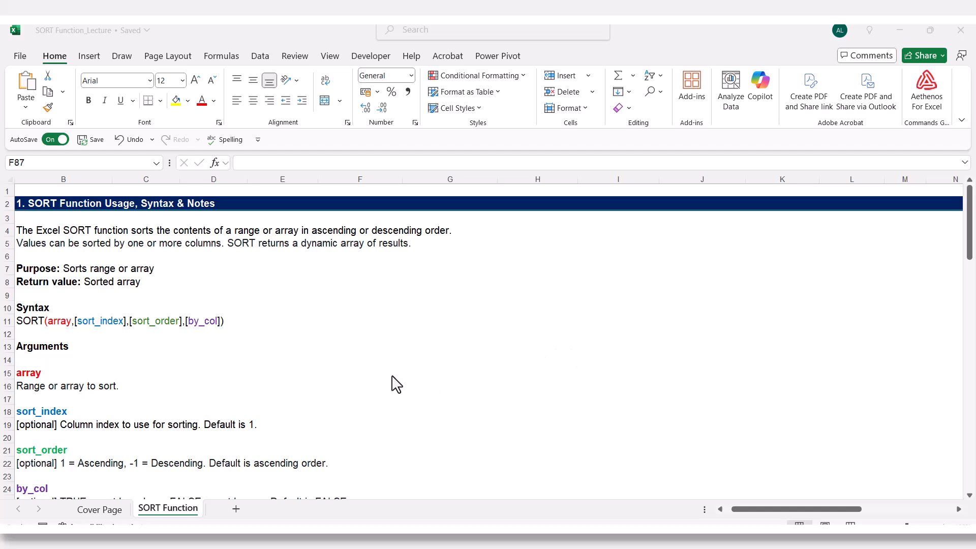
- Start a SORT formula in F42, under the first-column ascending heading, with product data B40:D49 as the array
scroll(397, 384, "down", 2)
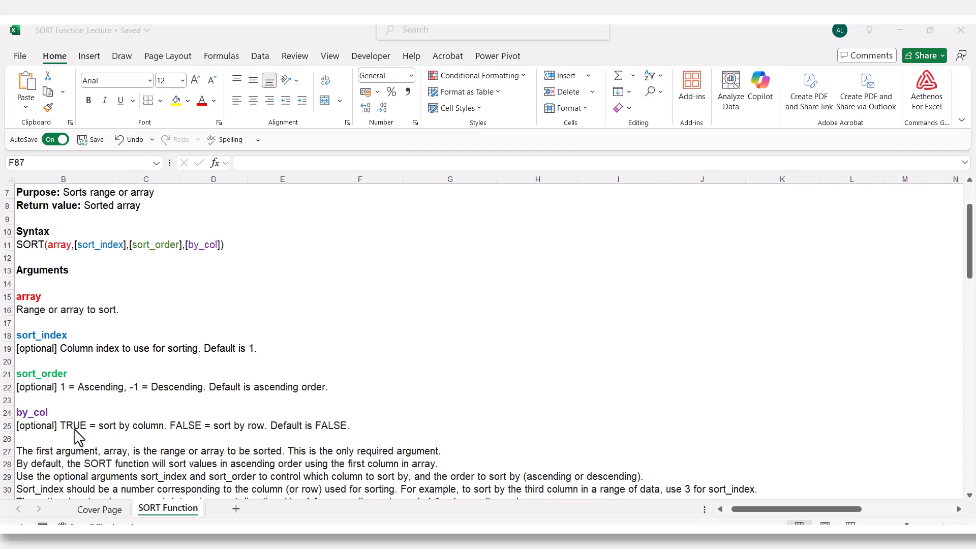
scroll(77, 436, "down", 9)
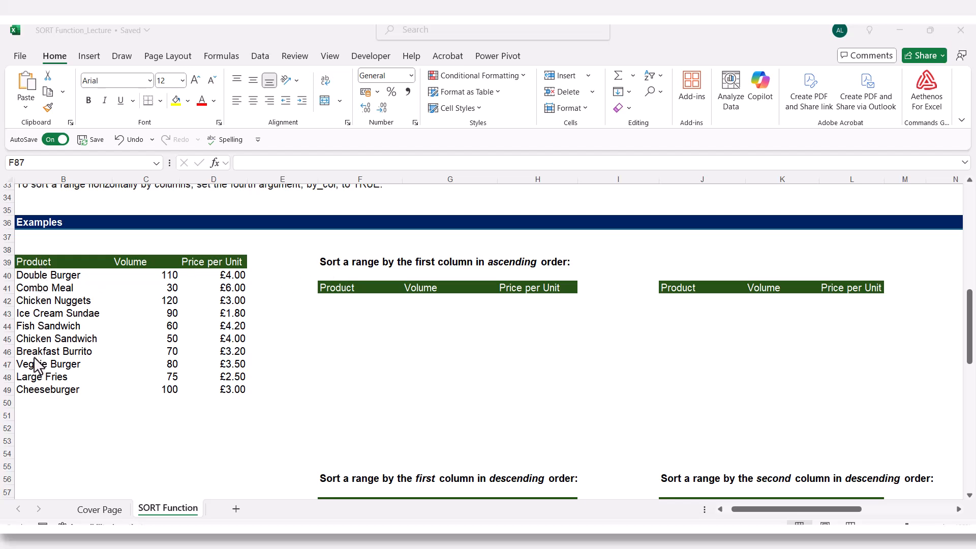
left_click(330, 300)
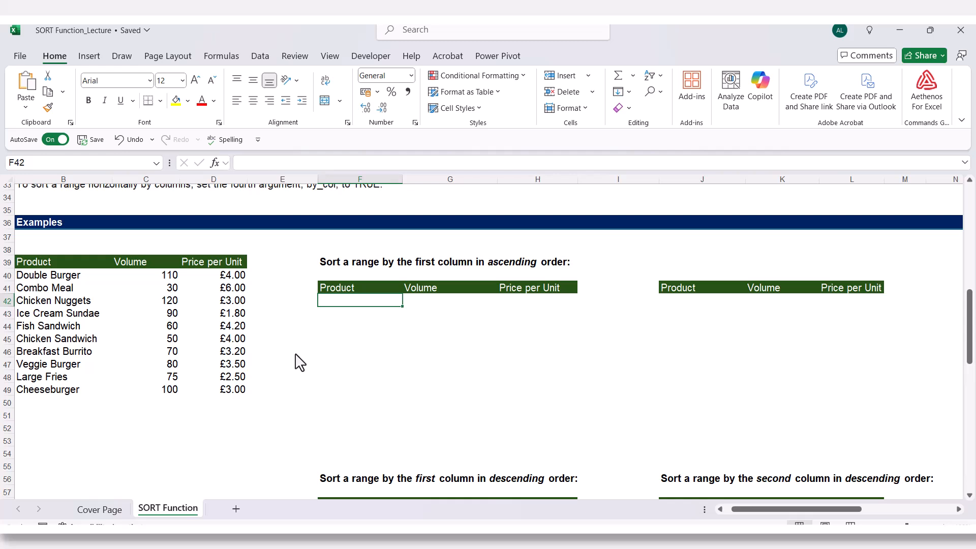
type("=")
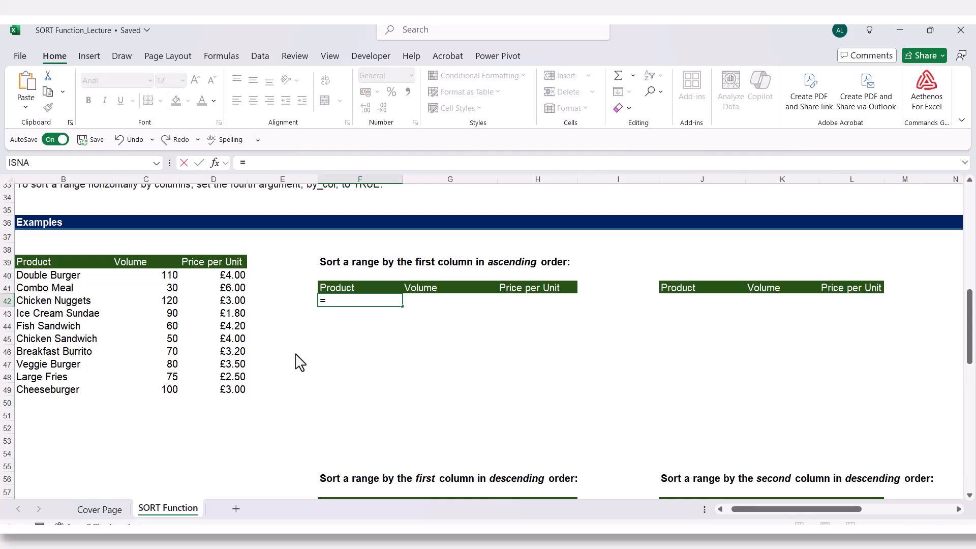
type("sort")
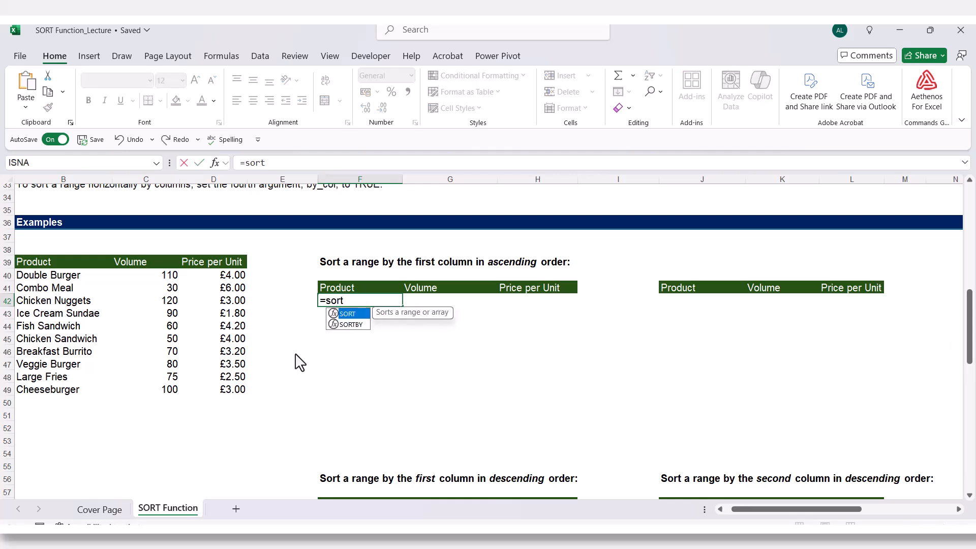
key("Tab")
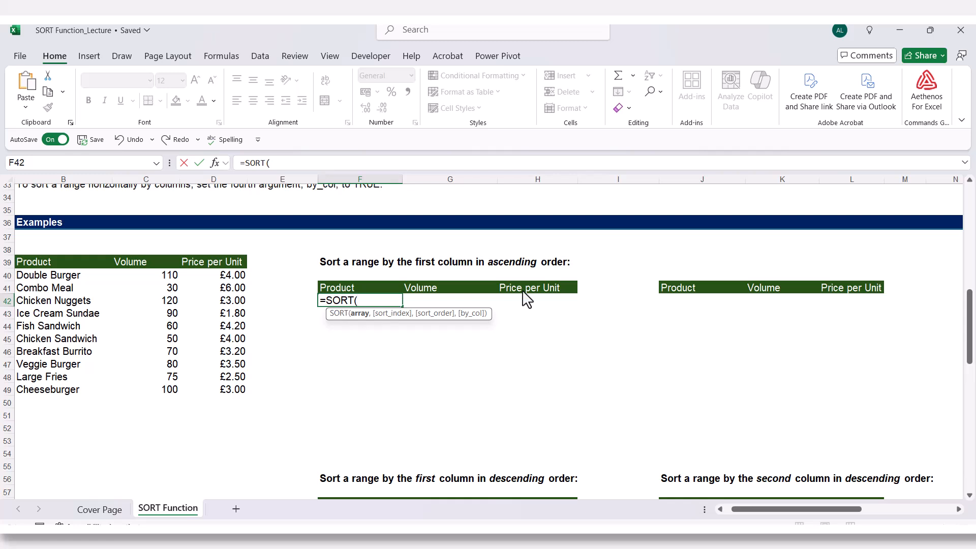
left_click_drag(36, 277, 209, 394)
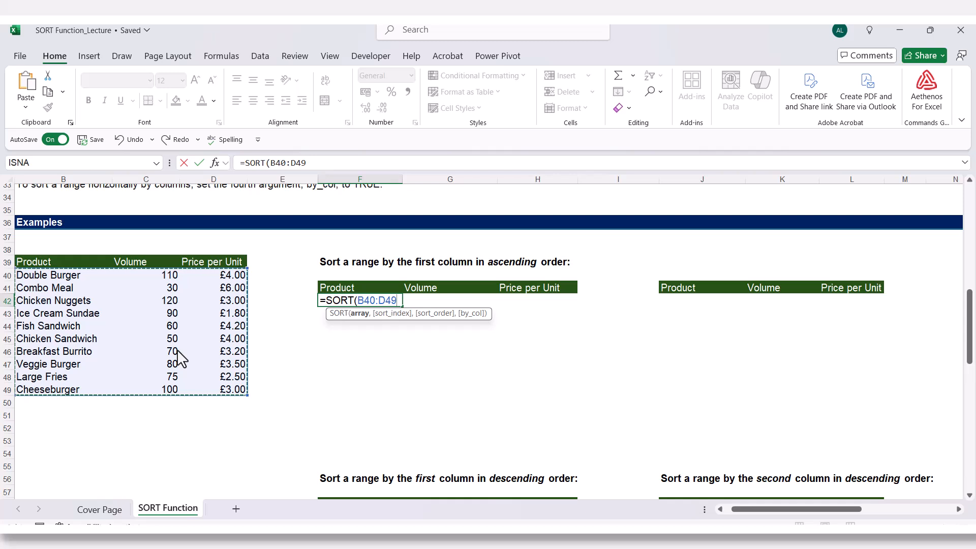
- Complete the F42 SORT formula with sort index 1, sort order 1 (ascending) and by_col FALSE
type(",1")
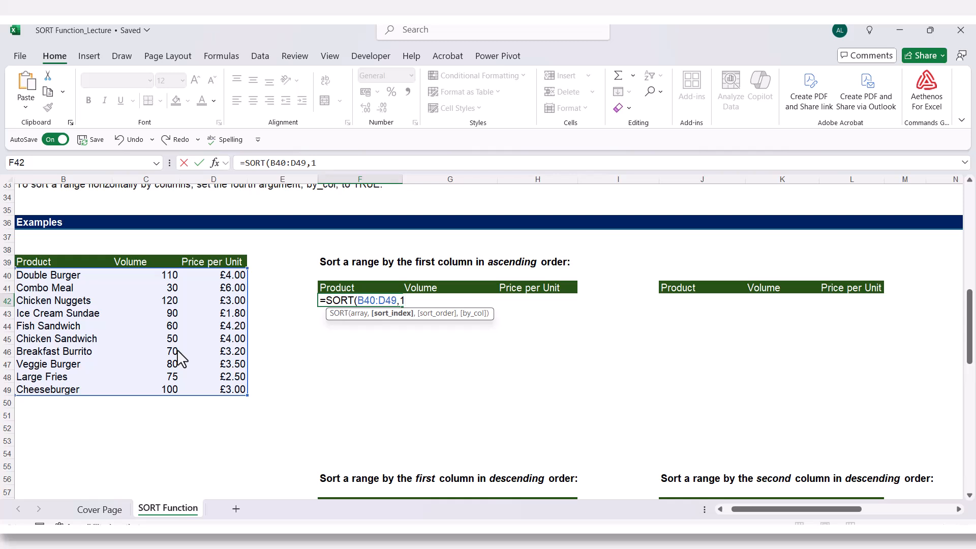
type(",")
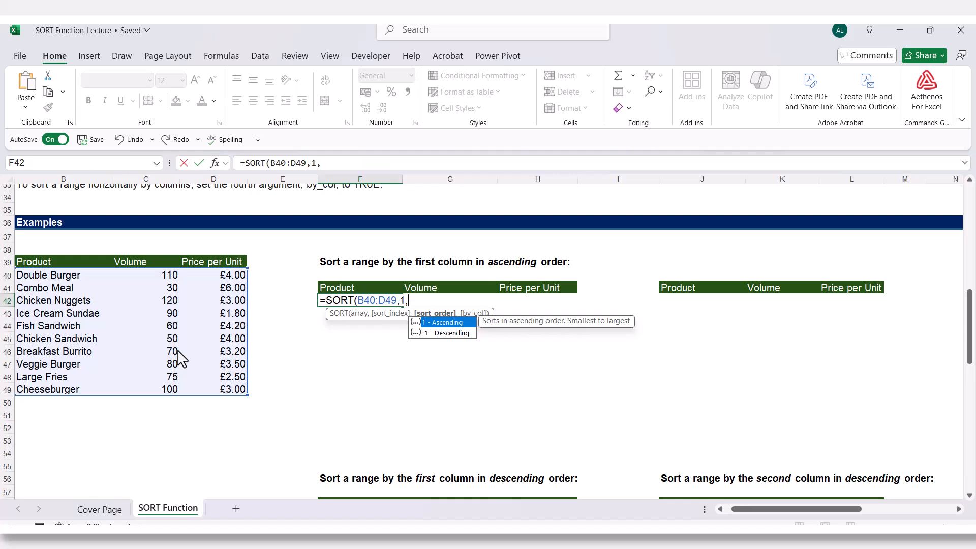
type("1")
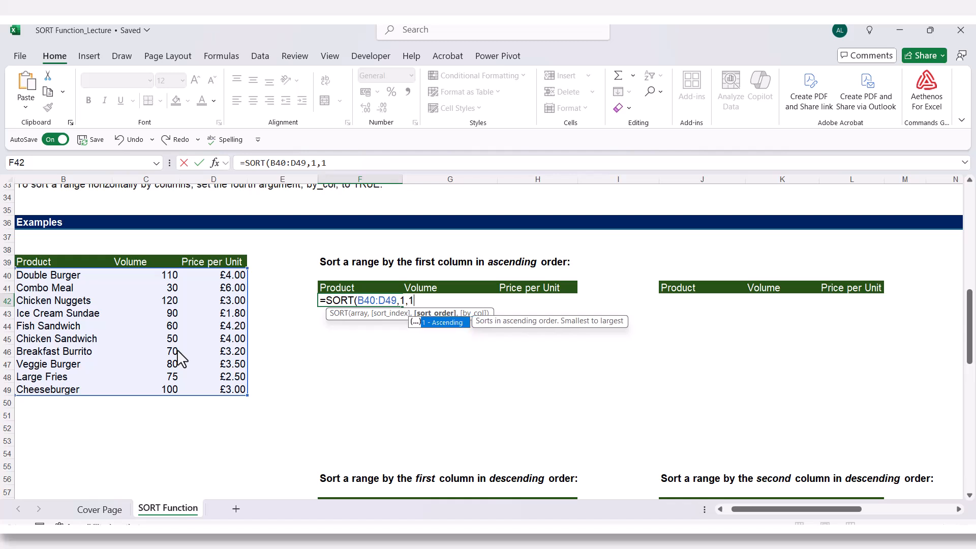
type(",")
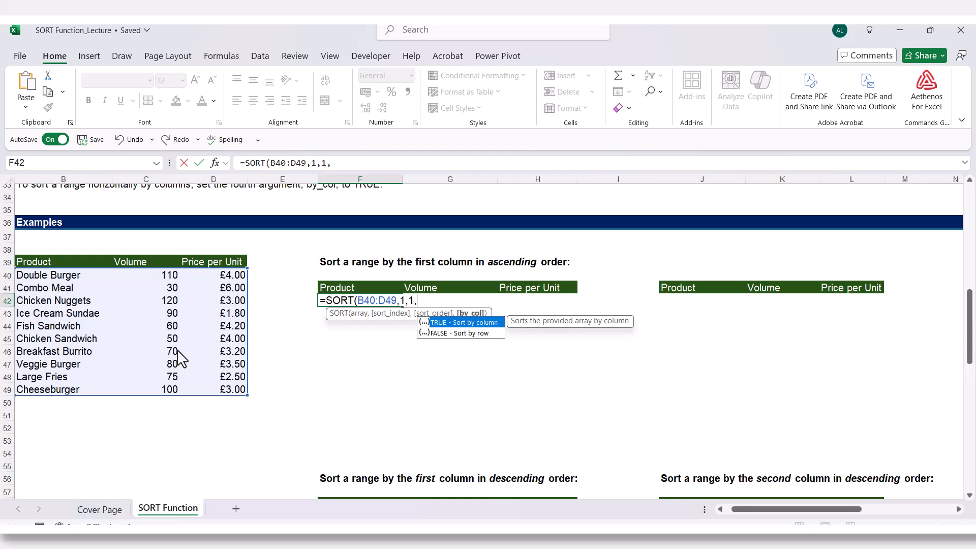
key("Down")
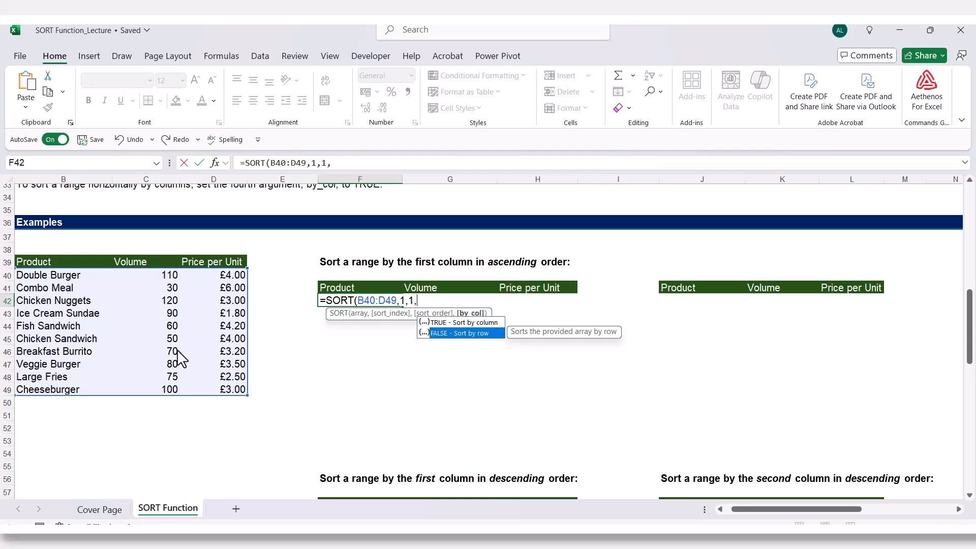
key("Tab")
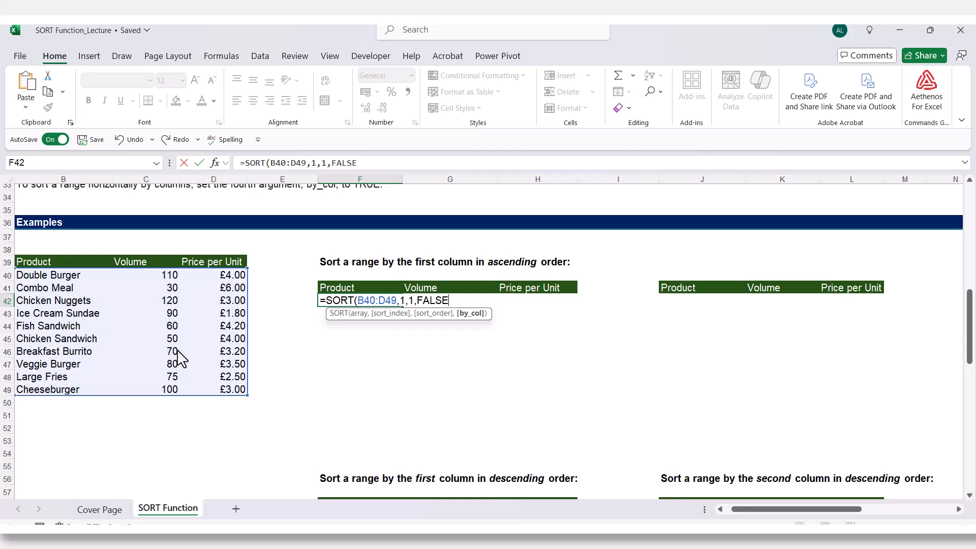
type(")")
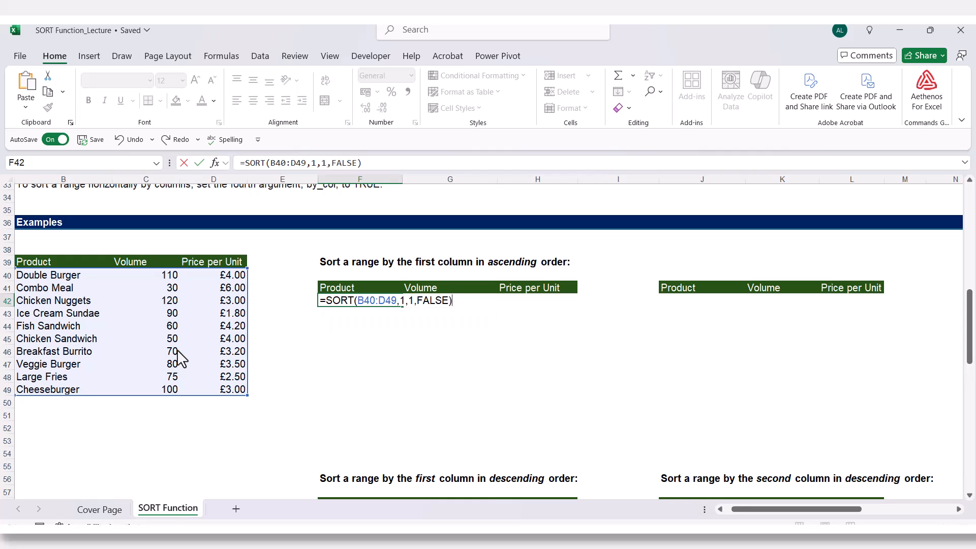
key("Return")
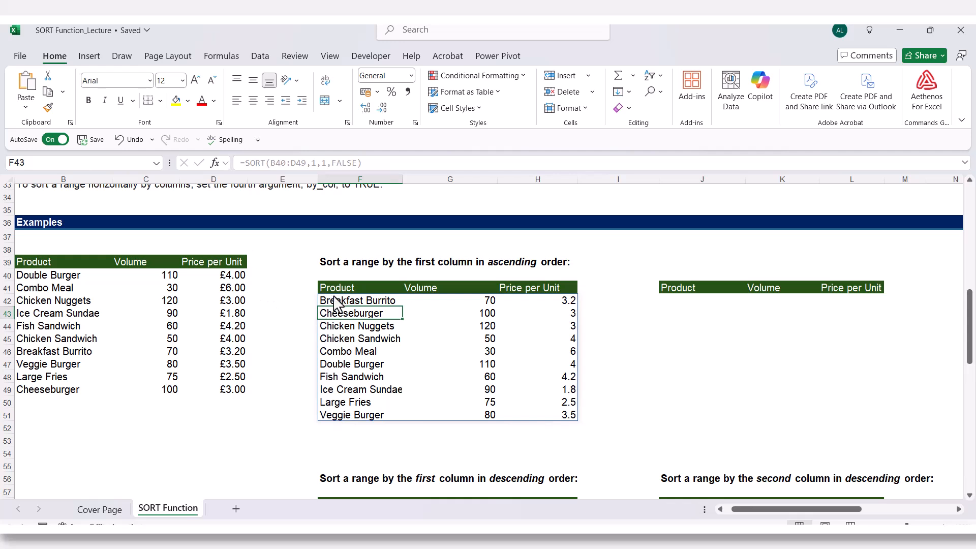
- Check the alphabetical order of the product names returned in F42:F51 and the SORT formula behind them
left_click(350, 302)
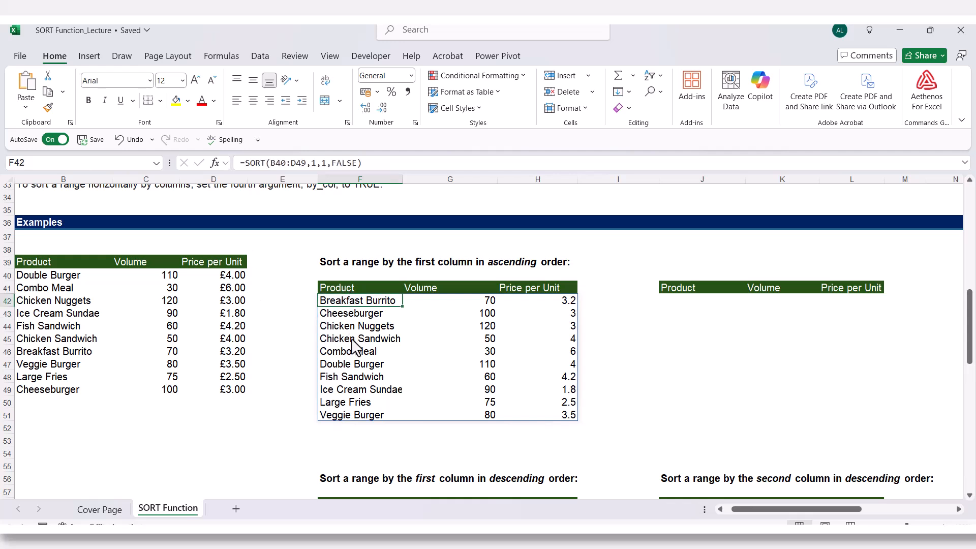
left_click(336, 314)
left_click(333, 367)
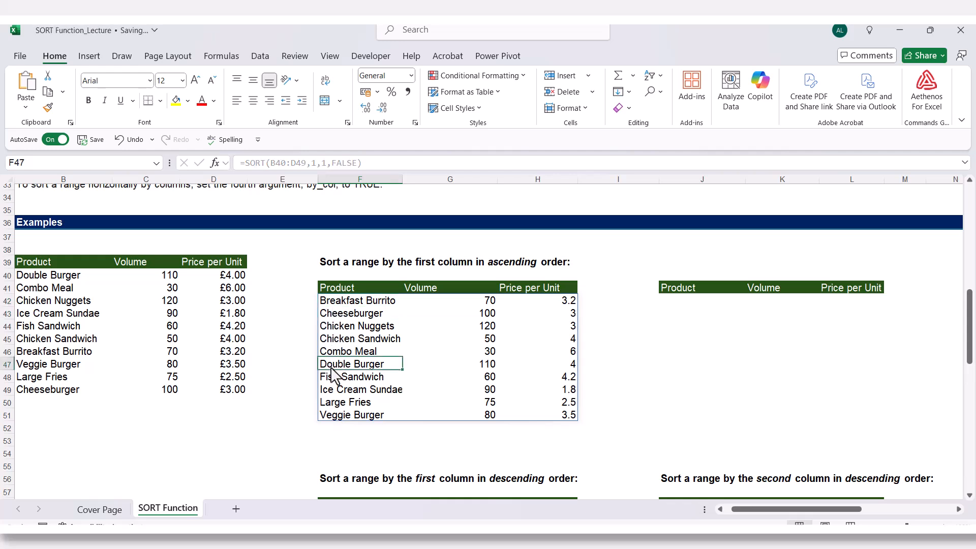
left_click(328, 379)
left_click(328, 391)
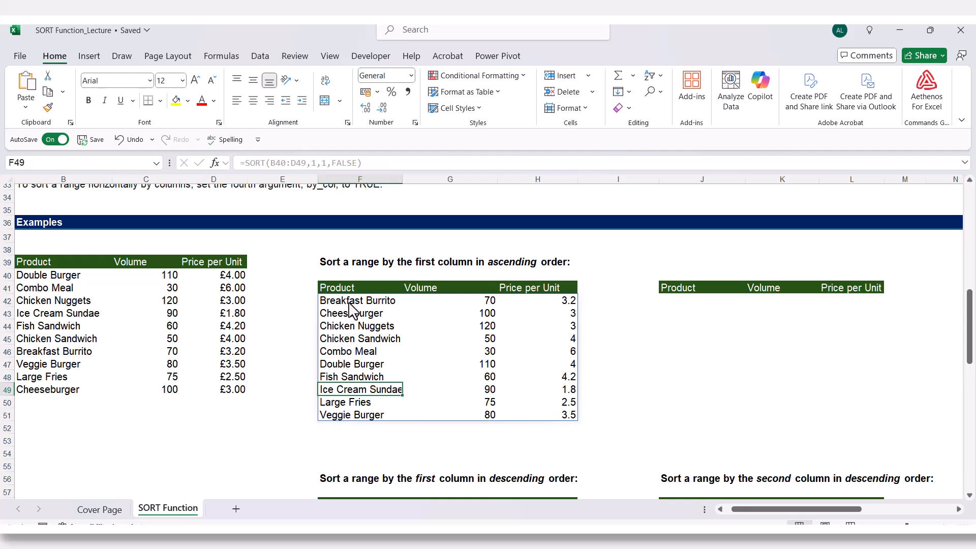
left_click_drag(349, 304, 343, 408)
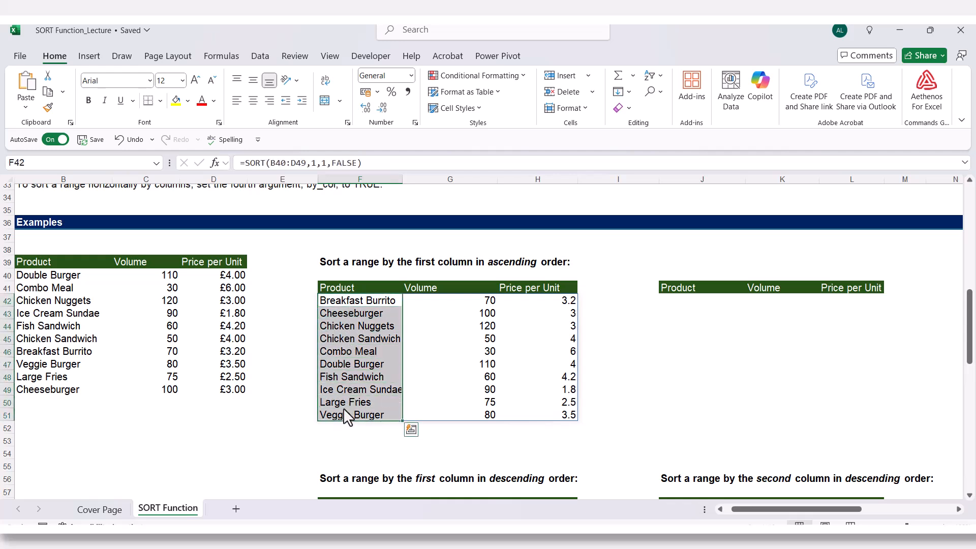
left_click(366, 300)
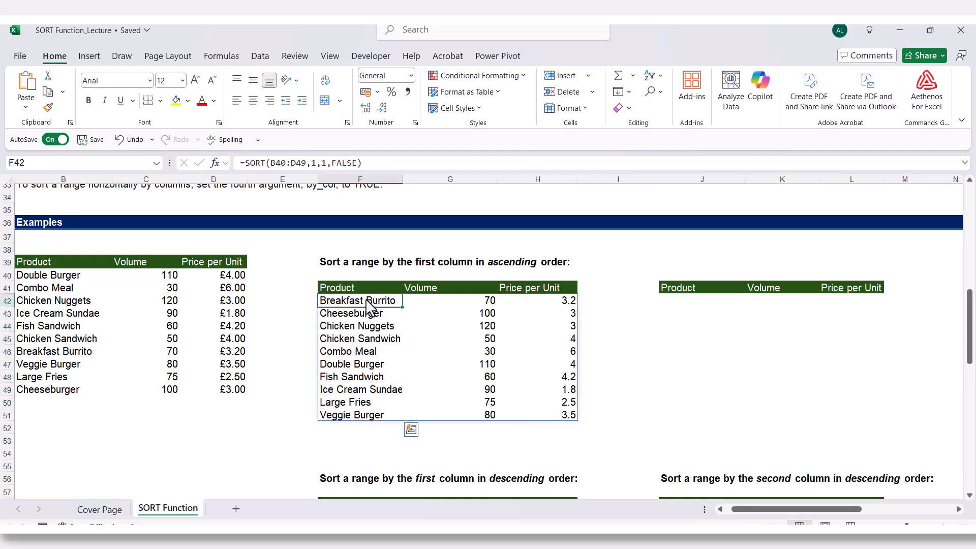
- Enter =SORT(B40:D49) in J42, leaving out all the optional arguments
left_click(684, 305)
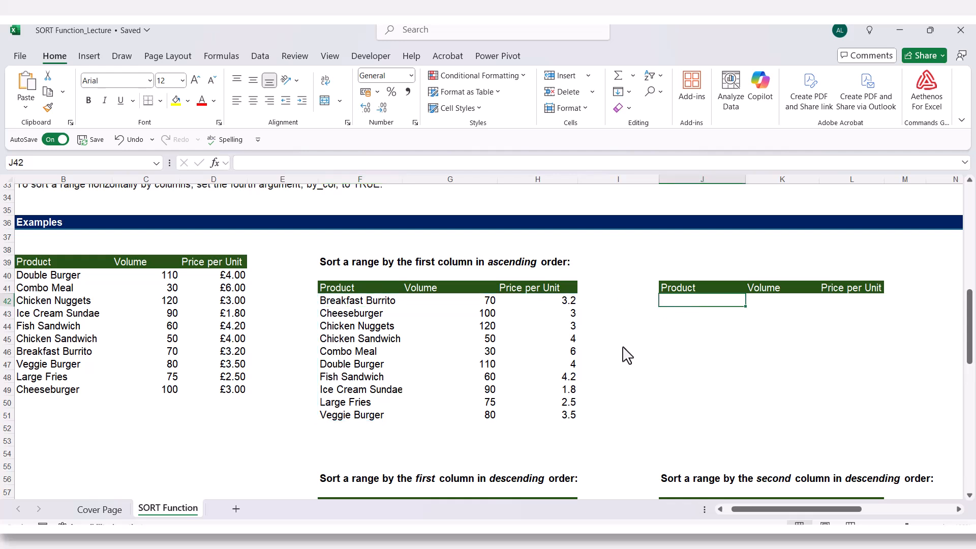
type("=sor")
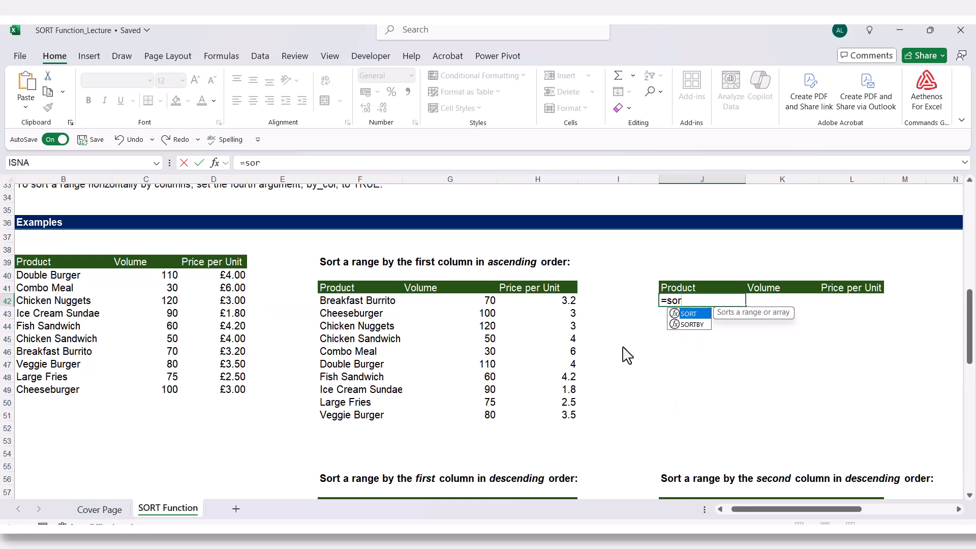
type("t")
key("Tab")
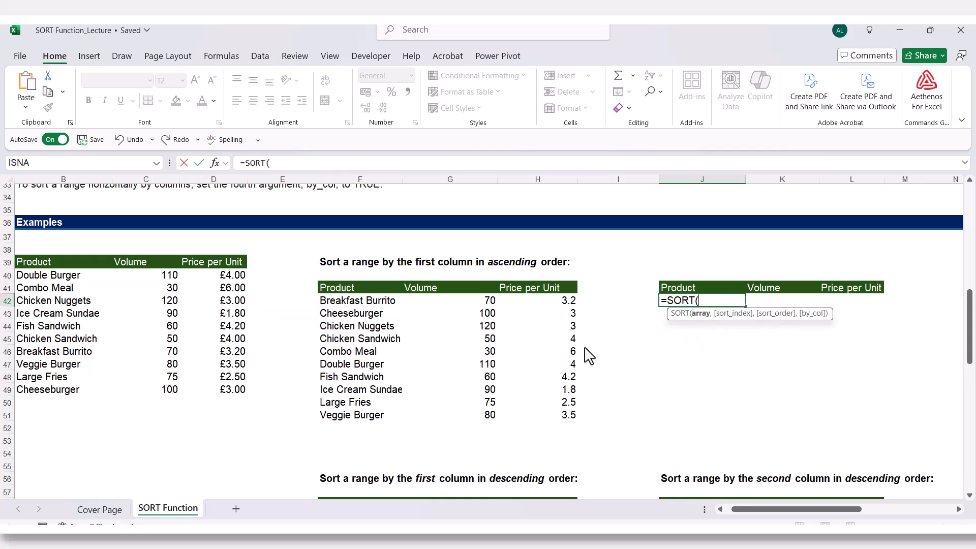
left_click_drag(46, 278, 218, 394)
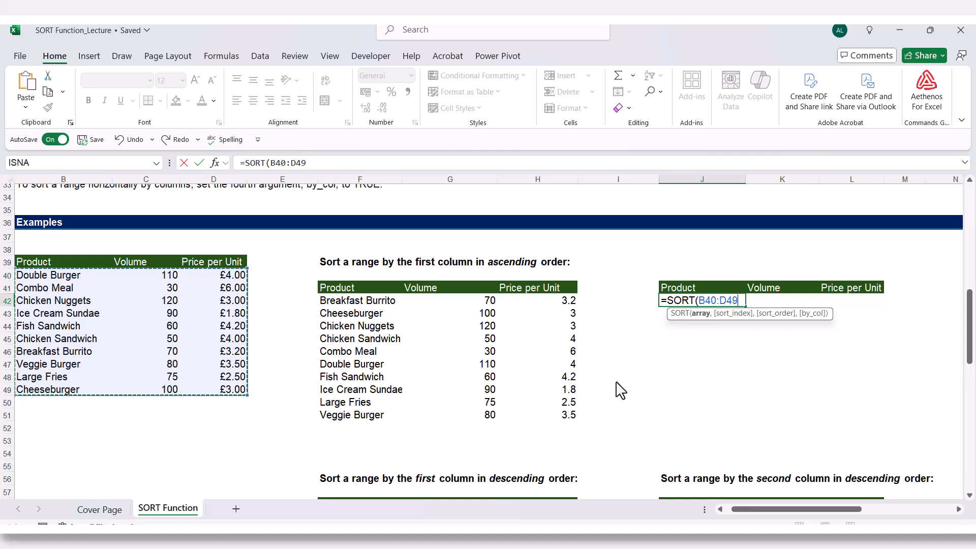
type(")")
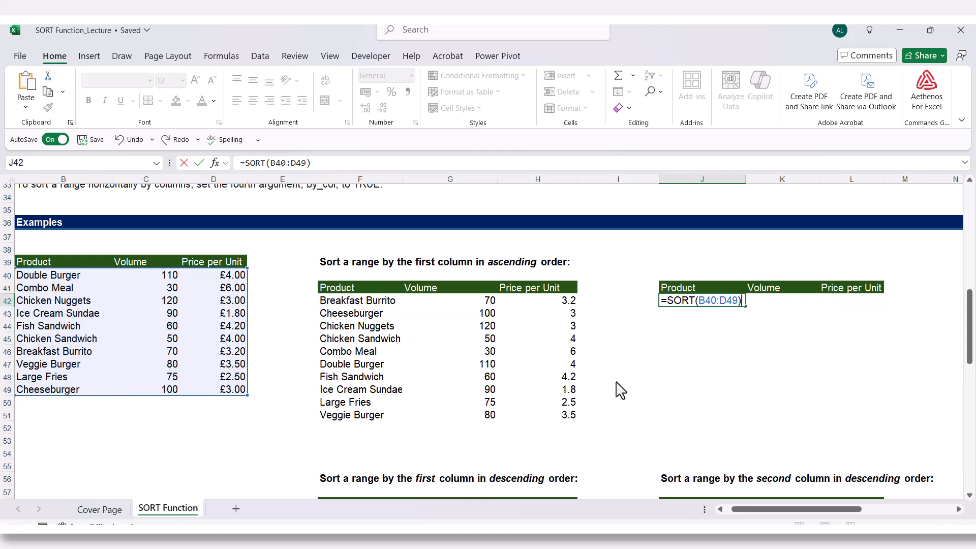
key("Return")
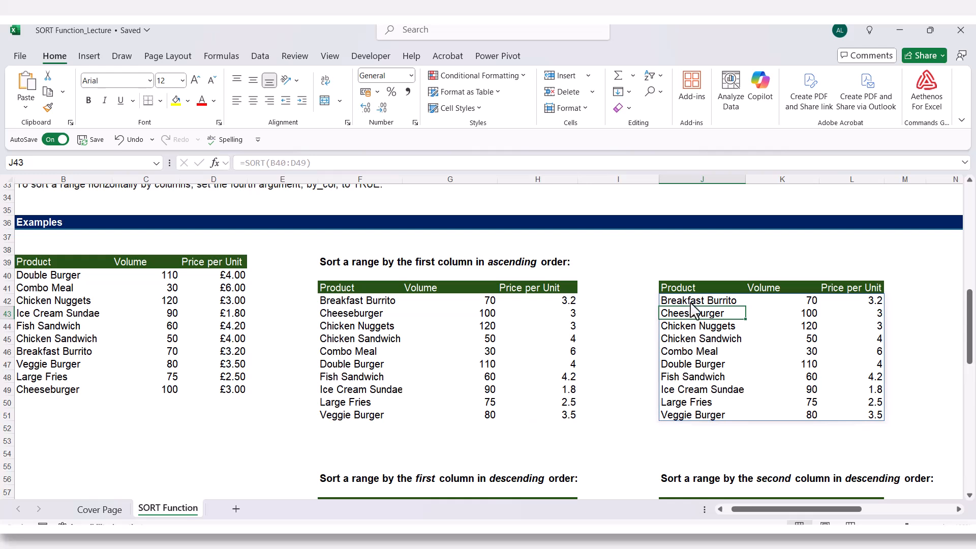
- Compare the array-only SORT formula in J42 with the full-argument SORT formula in F42
left_click(706, 301)
double_click(706, 301)
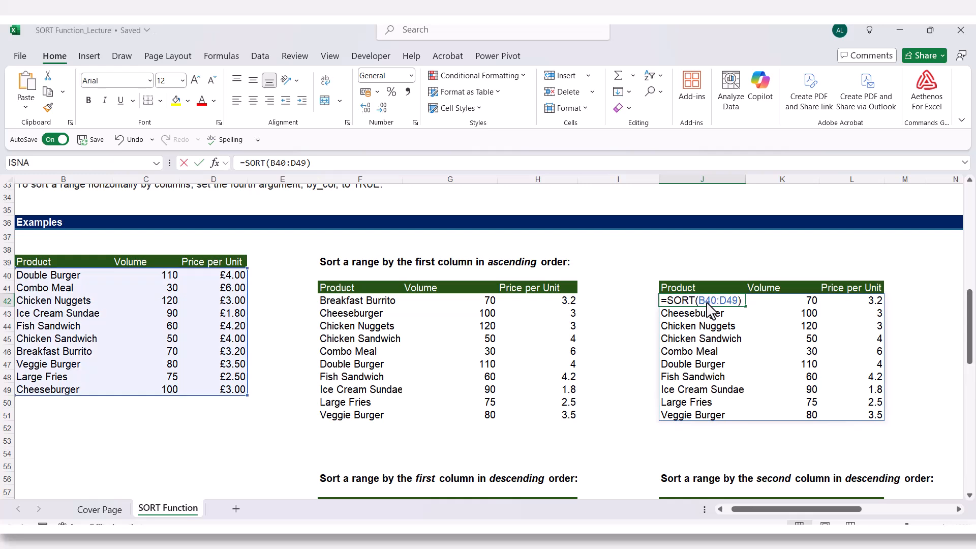
left_click(355, 300)
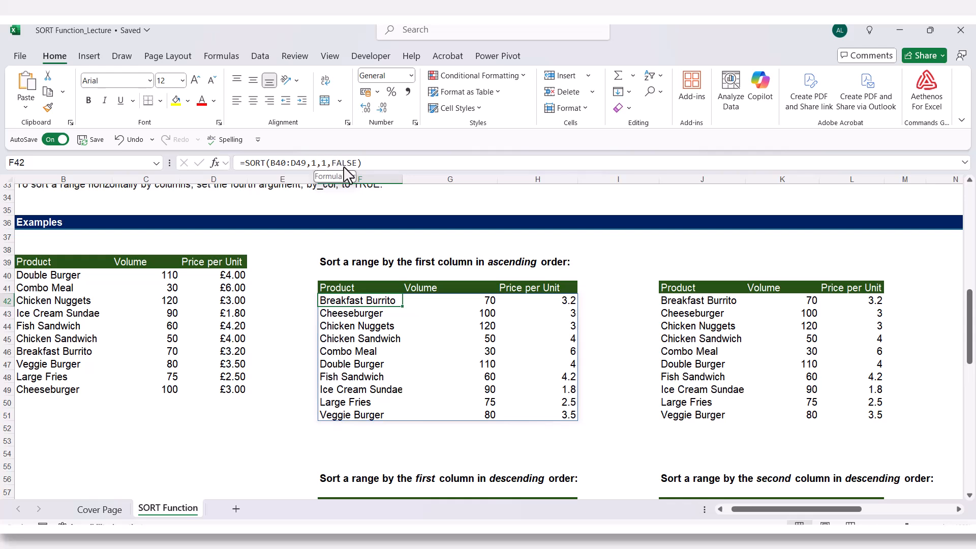
left_click(447, 390)
- Start a SORT formula in F59 with B40:D49 as the array
scroll(406, 386, "down", 1)
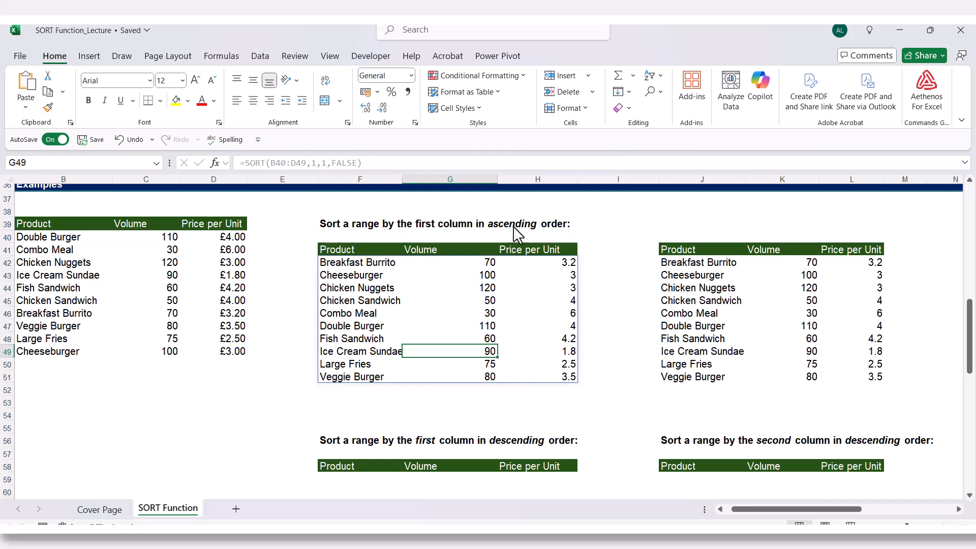
scroll(490, 350, "down", 4)
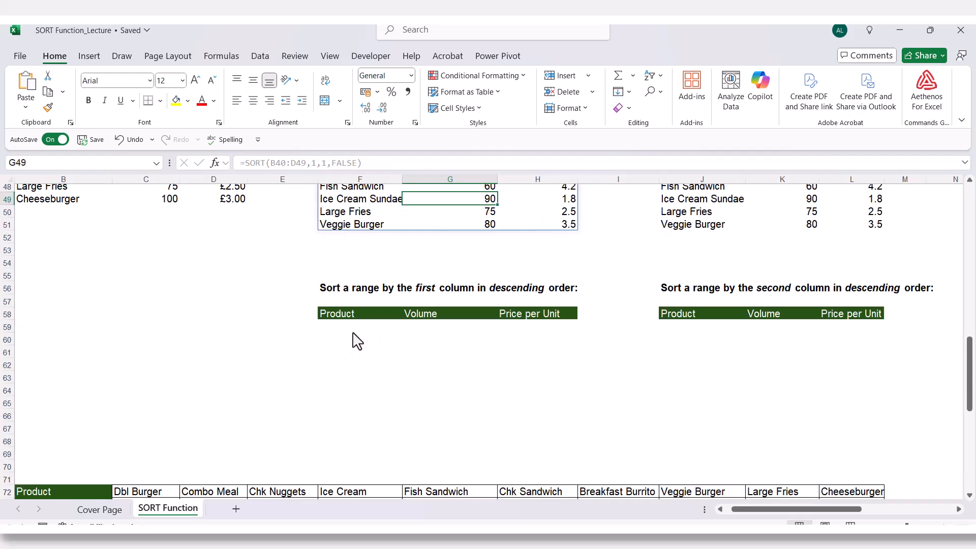
left_click(354, 332)
type("=sort")
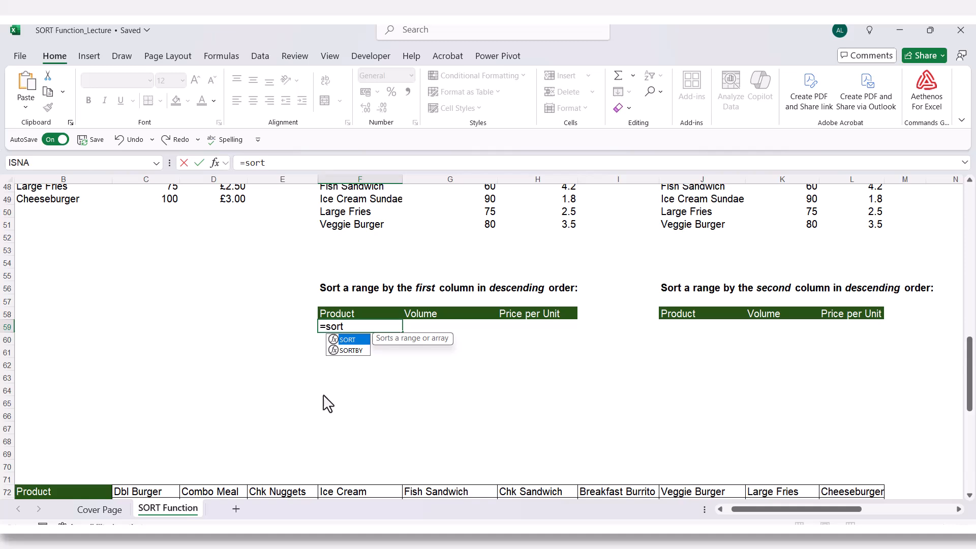
key("Tab")
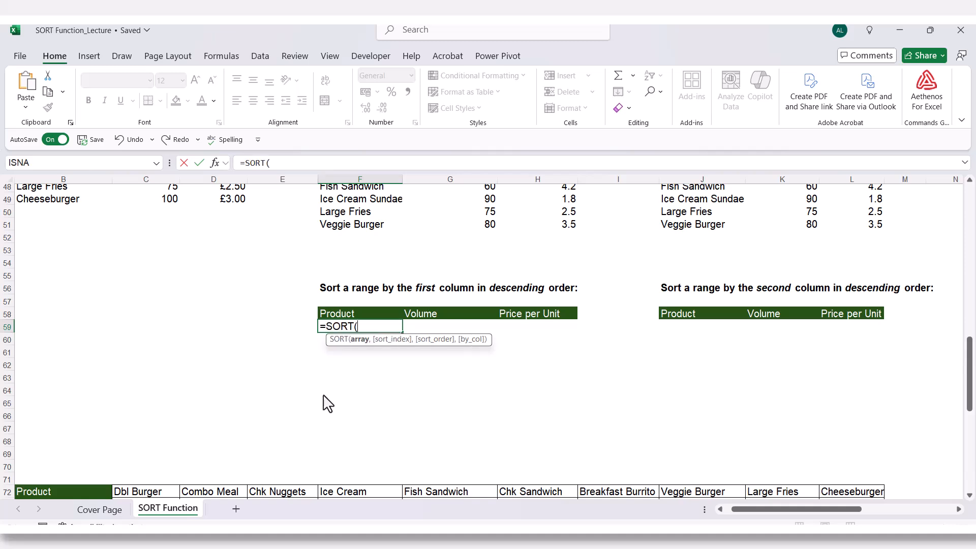
scroll(328, 405, "up", 3)
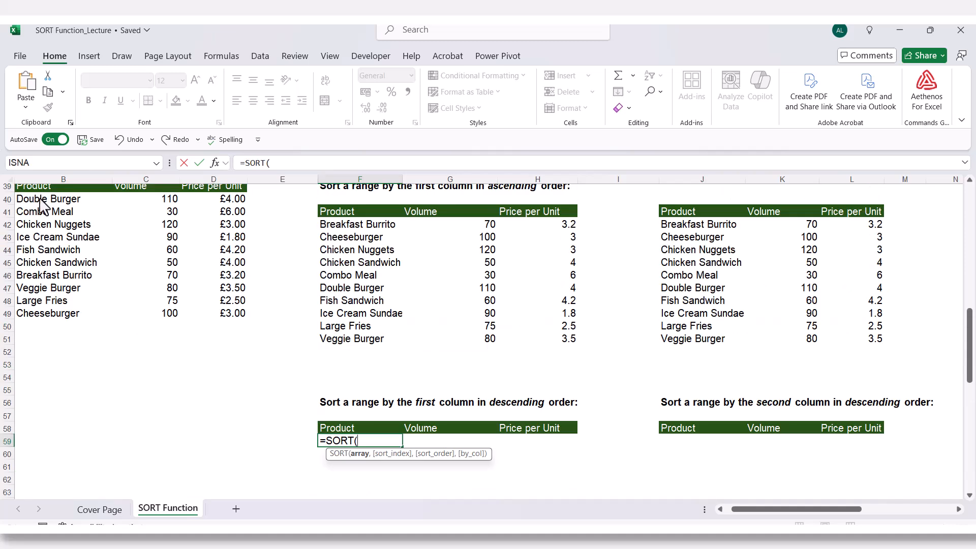
left_click_drag(43, 201, 203, 315)
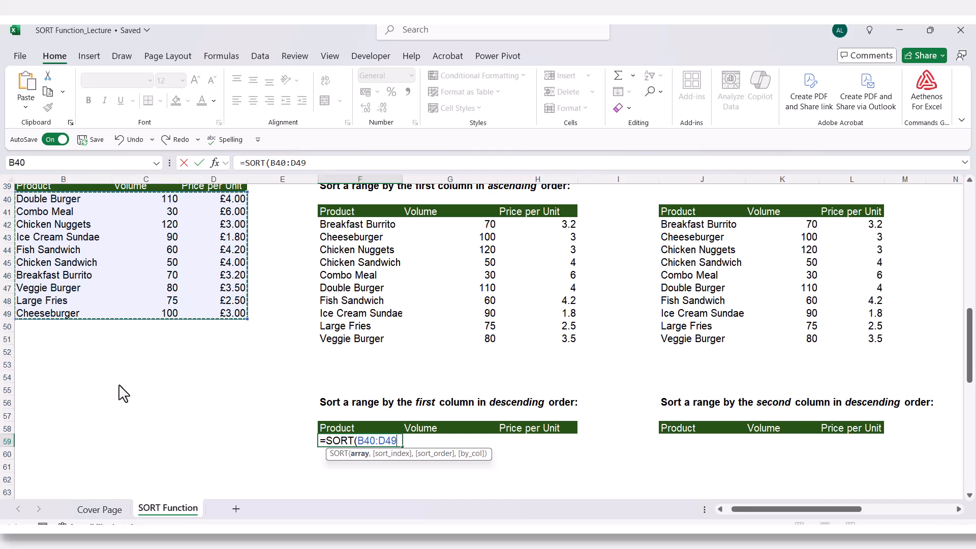
- Complete the F59 SORT formula with sort index 1 and sort order -1 (descending), leaving out by_col
type(",")
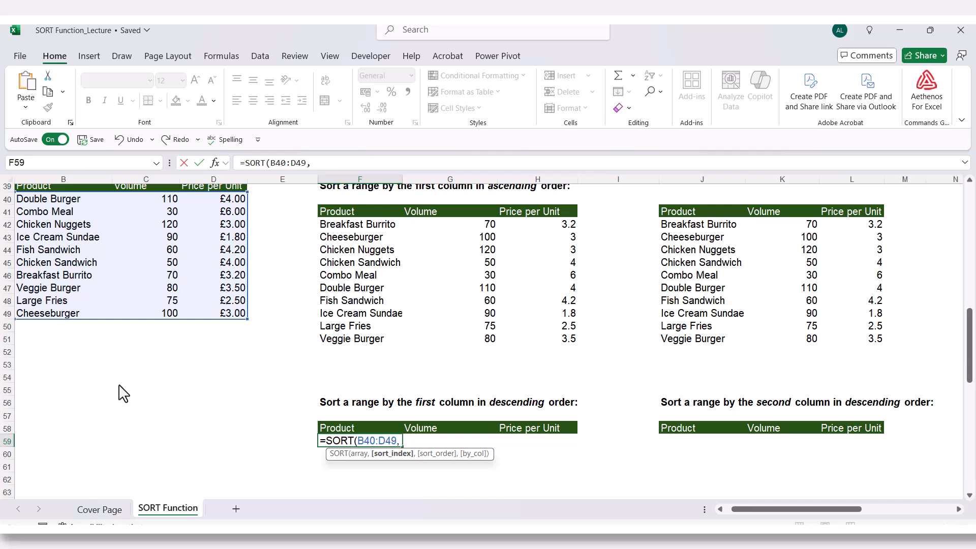
type("1,")
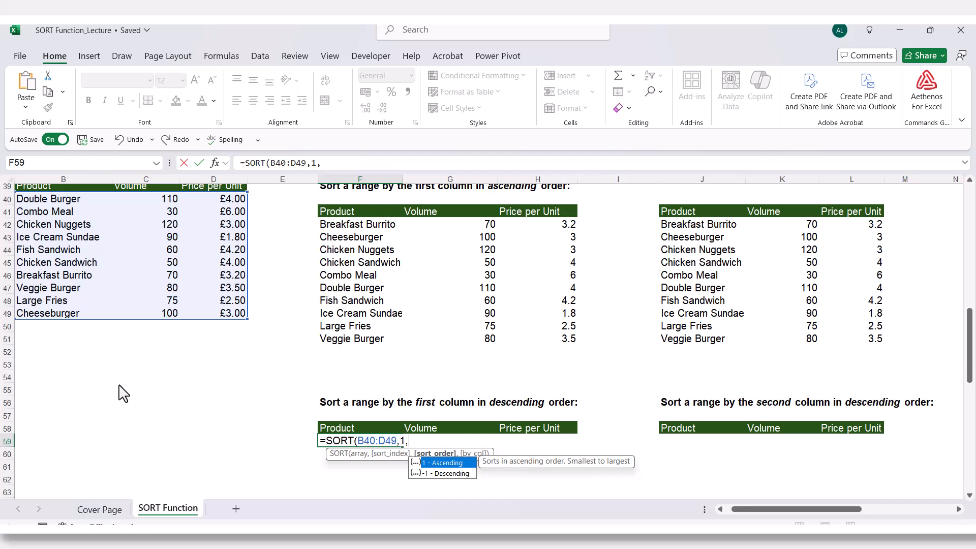
key("Down")
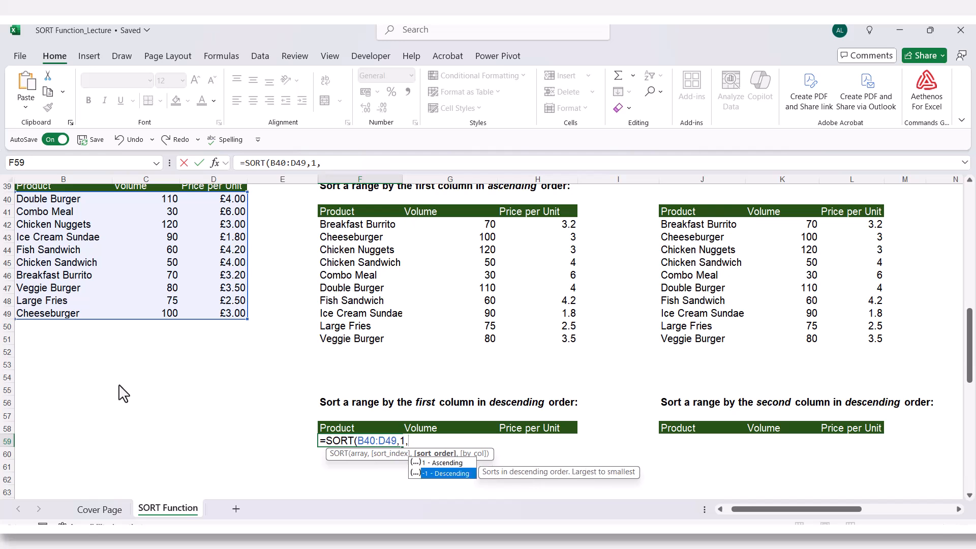
key("Tab")
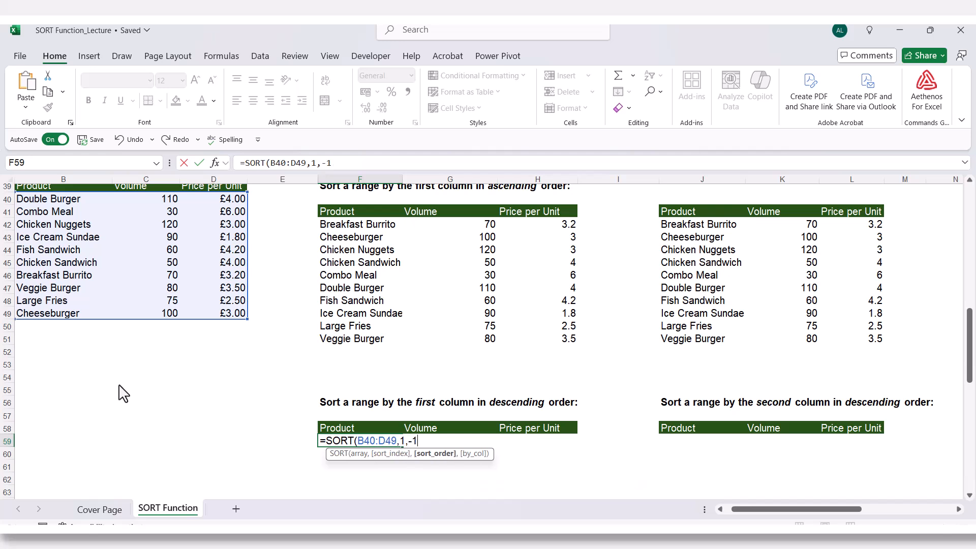
type(")")
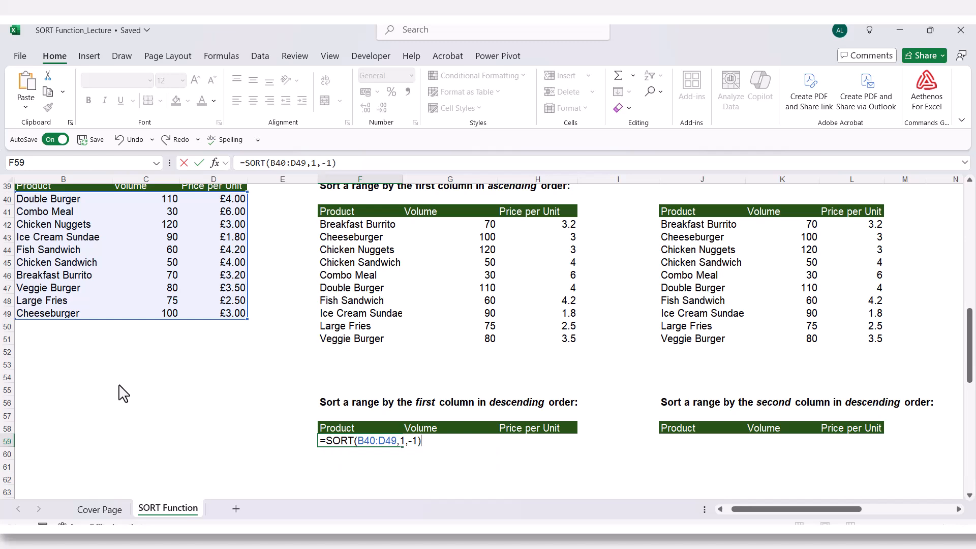
key("Return")
- Check the descending order of the product names in F59:F68 and review the source table
scroll(218, 383, "down", 3)
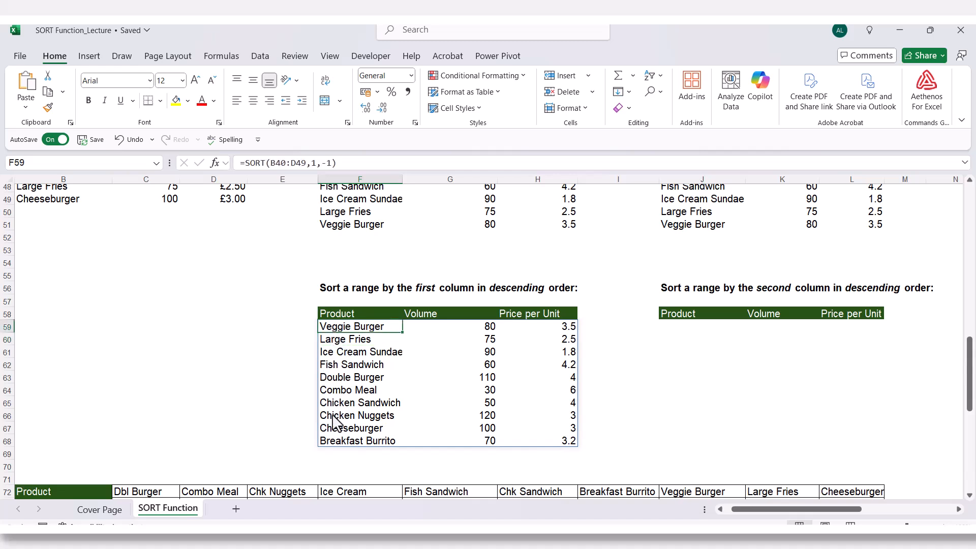
left_click(337, 440)
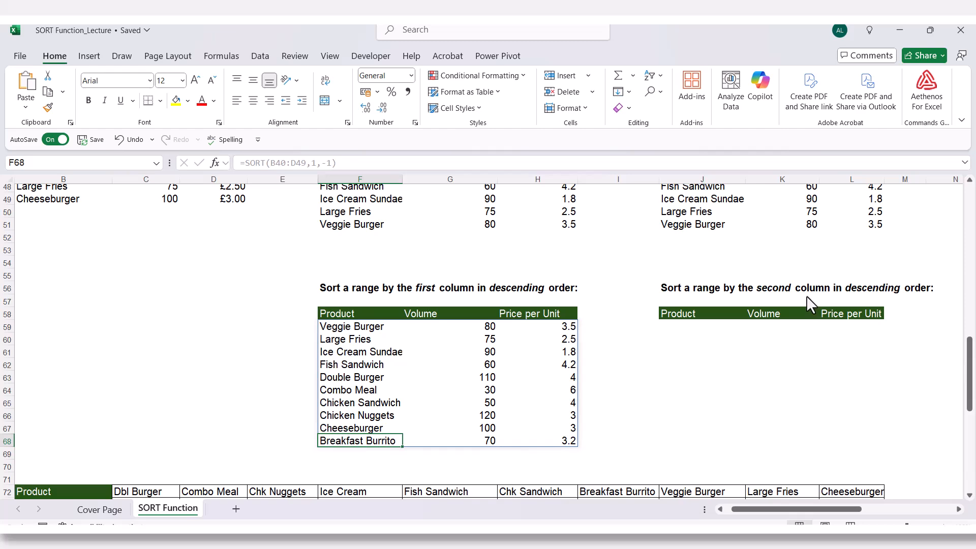
scroll(707, 315, "up", 2)
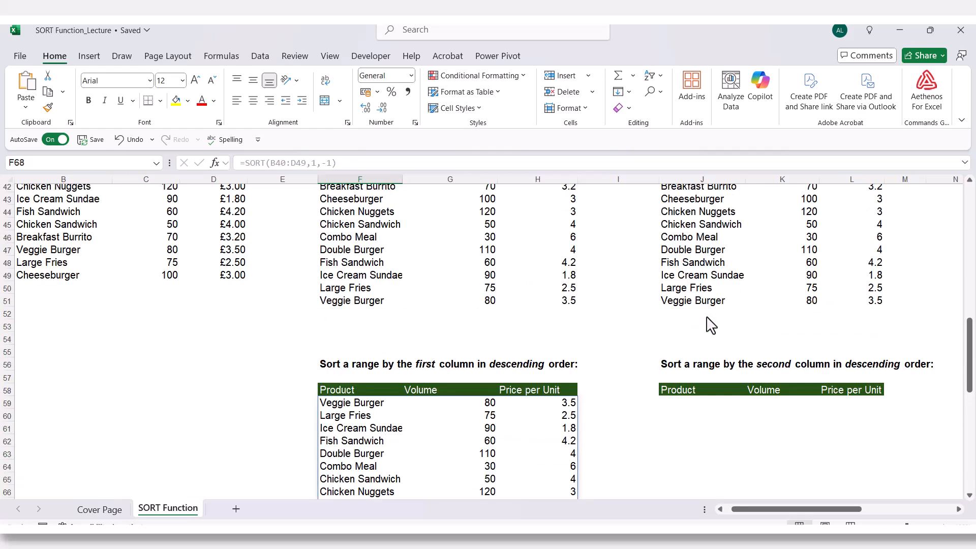
scroll(710, 323, "up", 1)
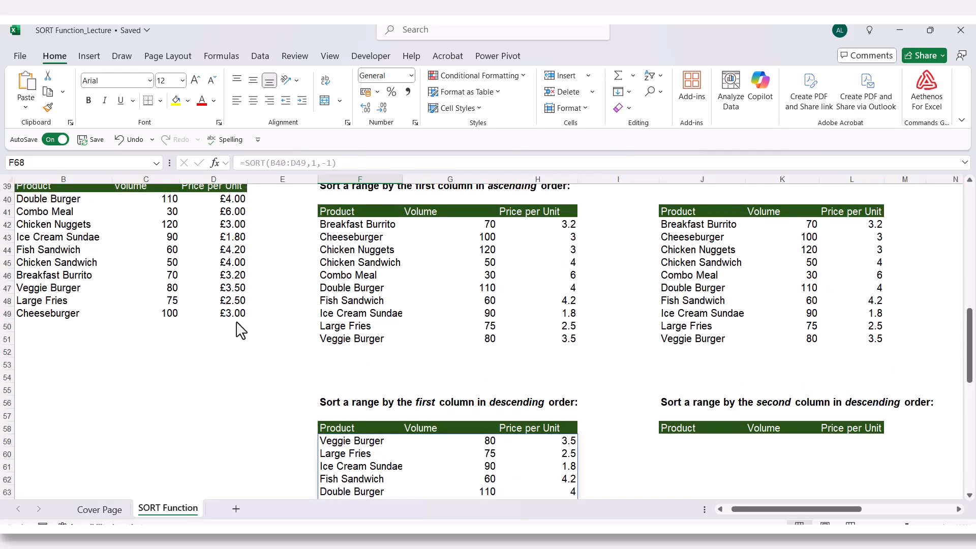
scroll(239, 333, "up", 1)
scroll(237, 335, "down", 3)
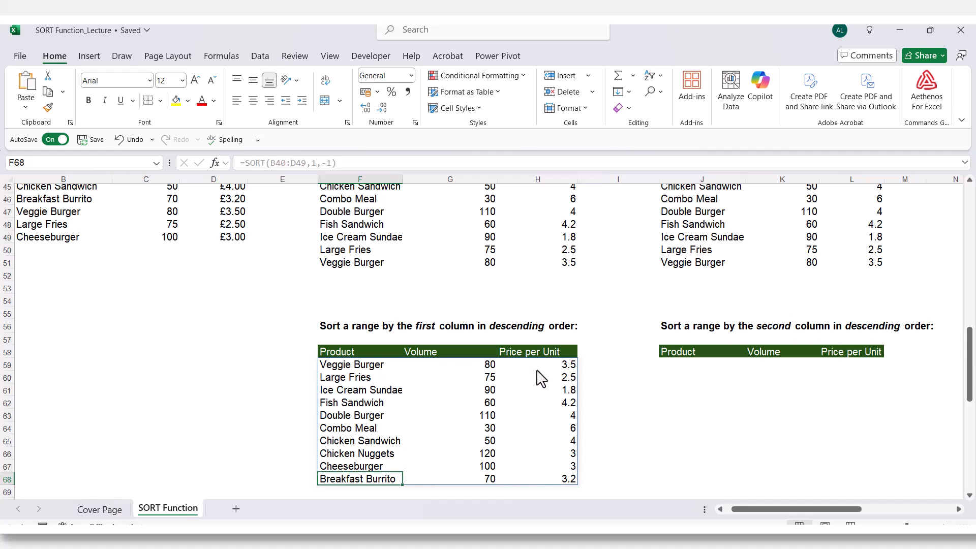
- Start a SORT formula in J59 with B40:D49 as the array
left_click(686, 370)
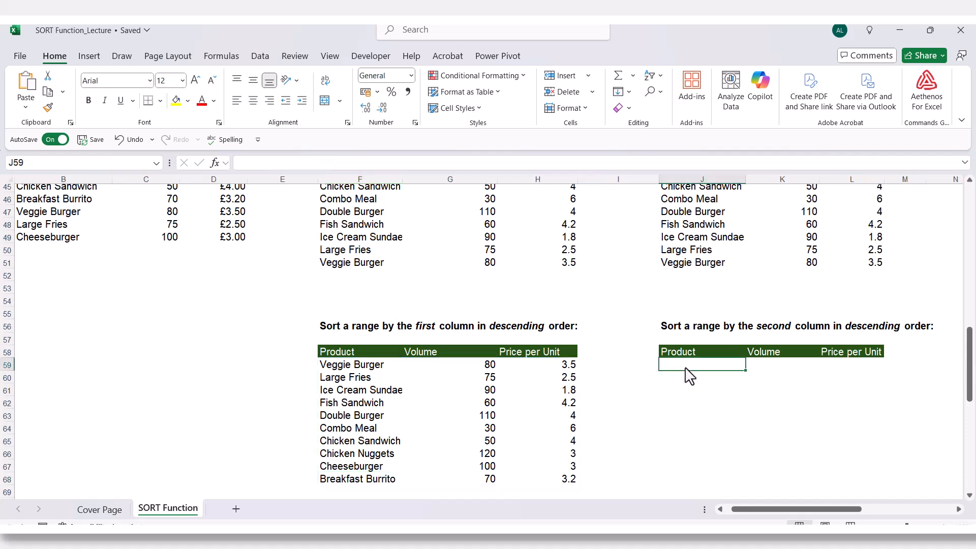
type("=")
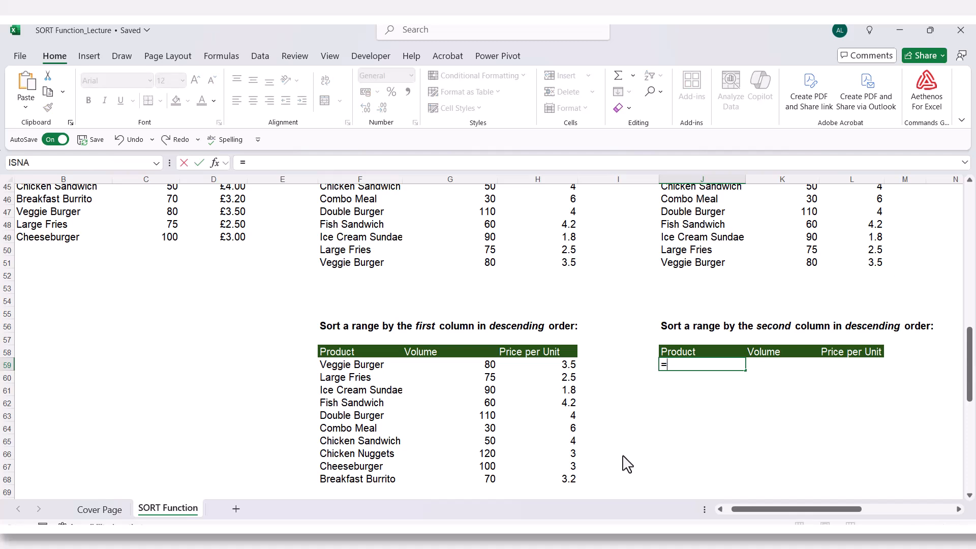
type("sort")
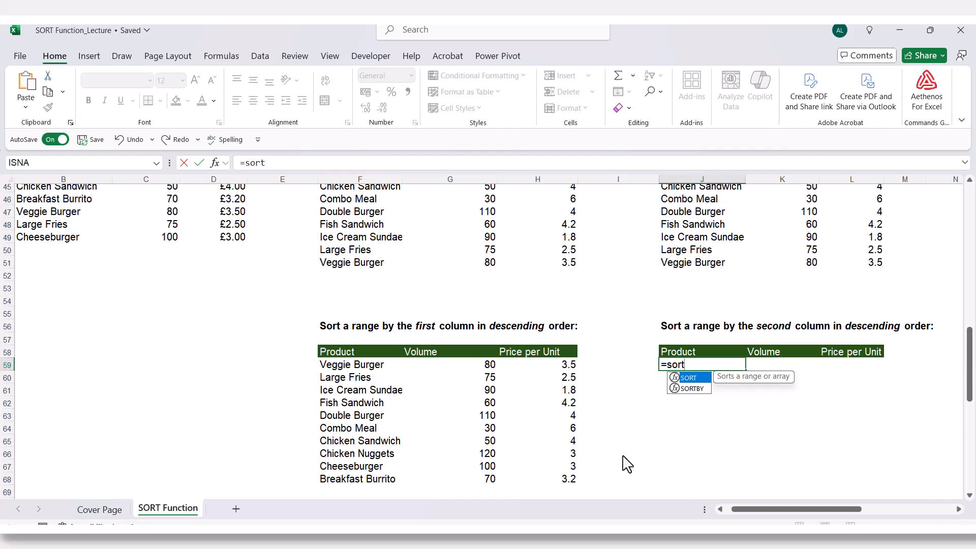
key("Tab")
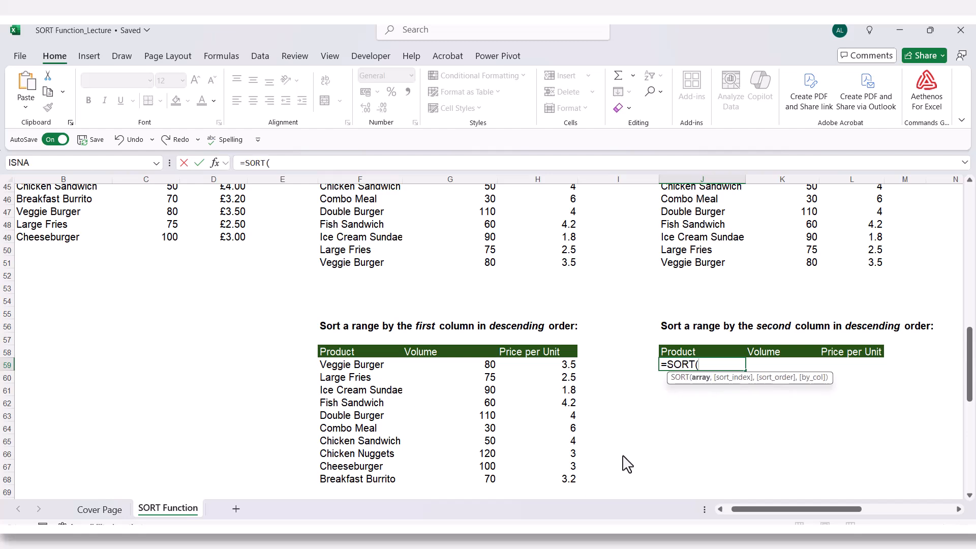
scroll(629, 464, "up", 3)
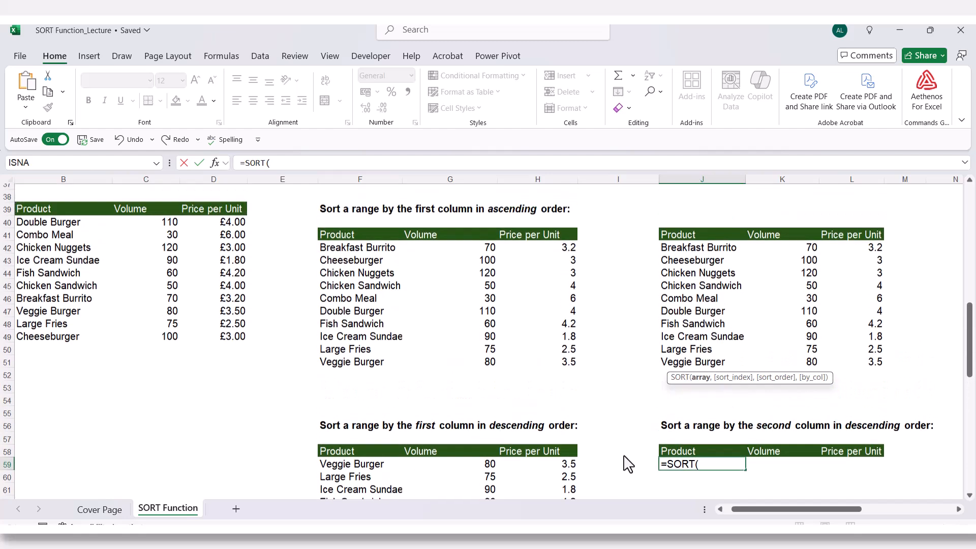
left_click_drag(53, 238, 202, 355)
scroll(203, 357, "down", 2)
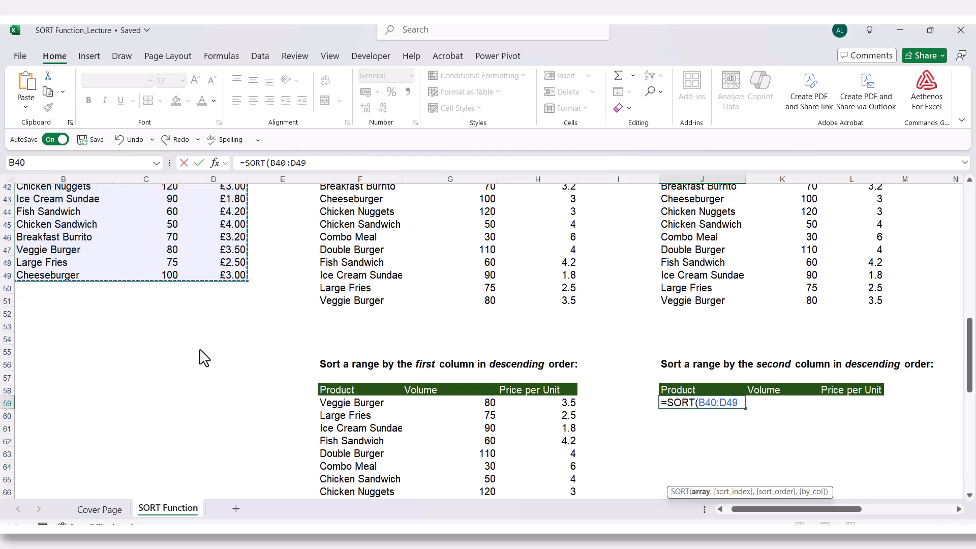
- Complete the J59 SORT formula with sort index 2 (Volume) and sort order -1 (descending)
type(",")
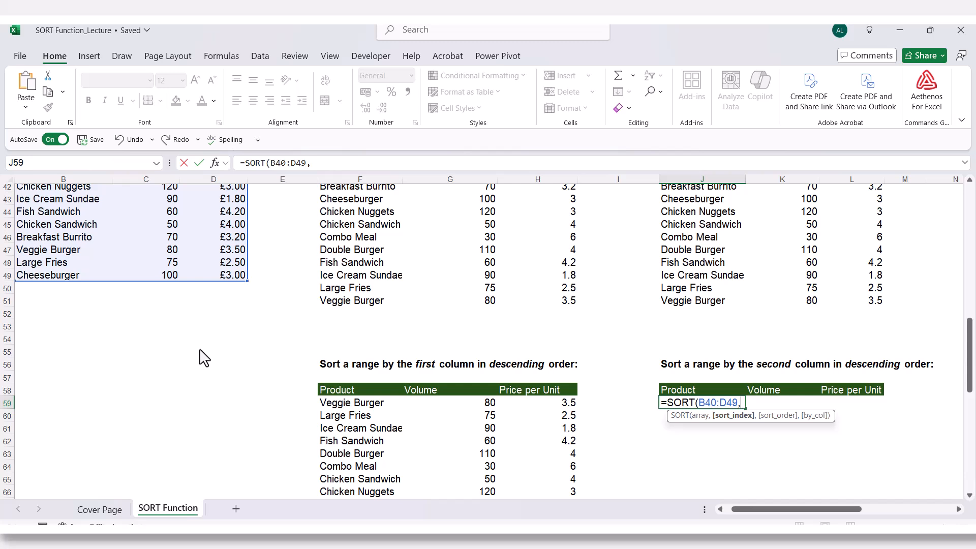
type("2,")
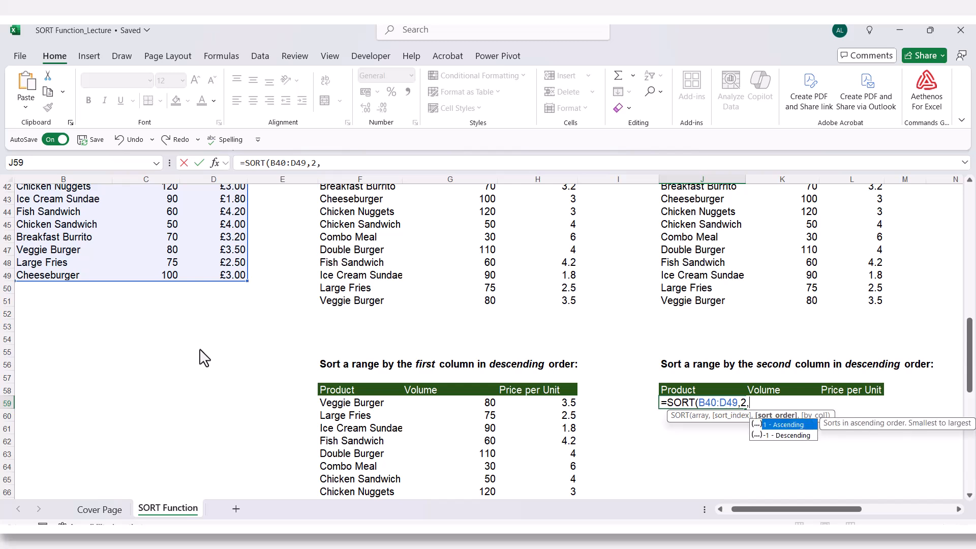
key("Down")
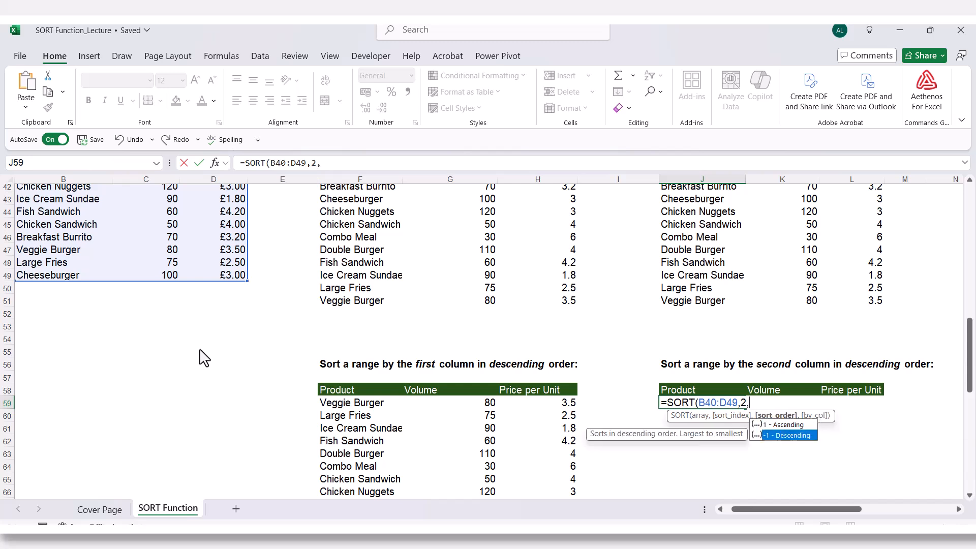
key("Tab")
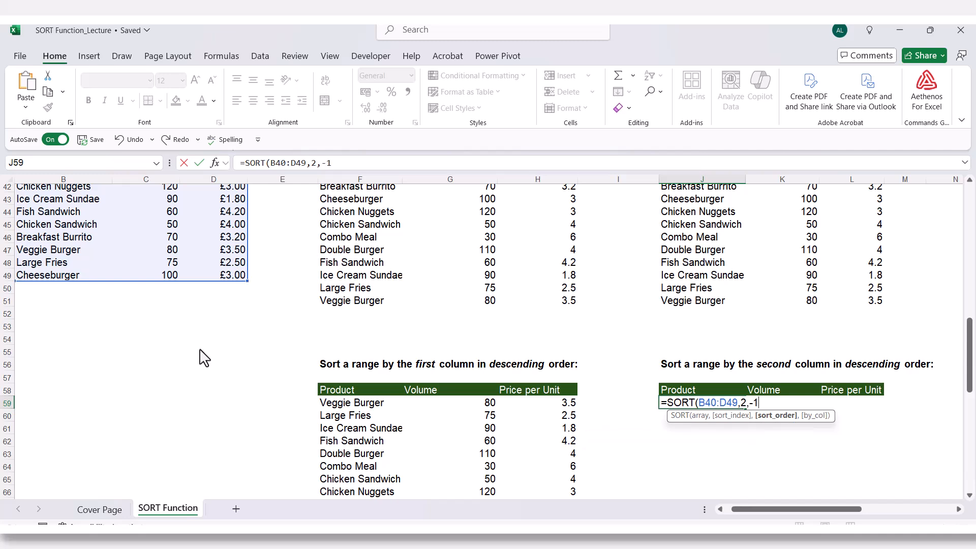
type(")")
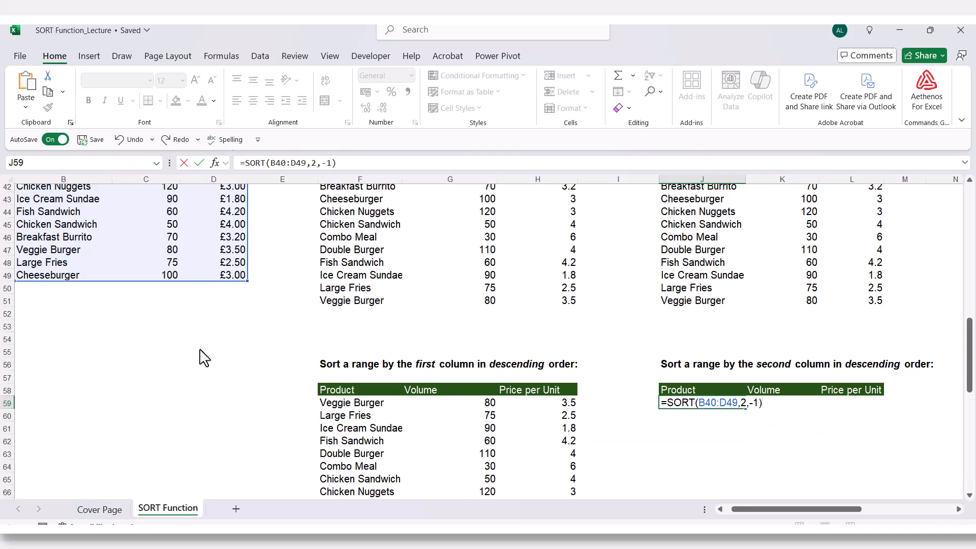
key("Return")
- Check the descending order of the Volume values in K59:K68
scroll(795, 445, "down", 2)
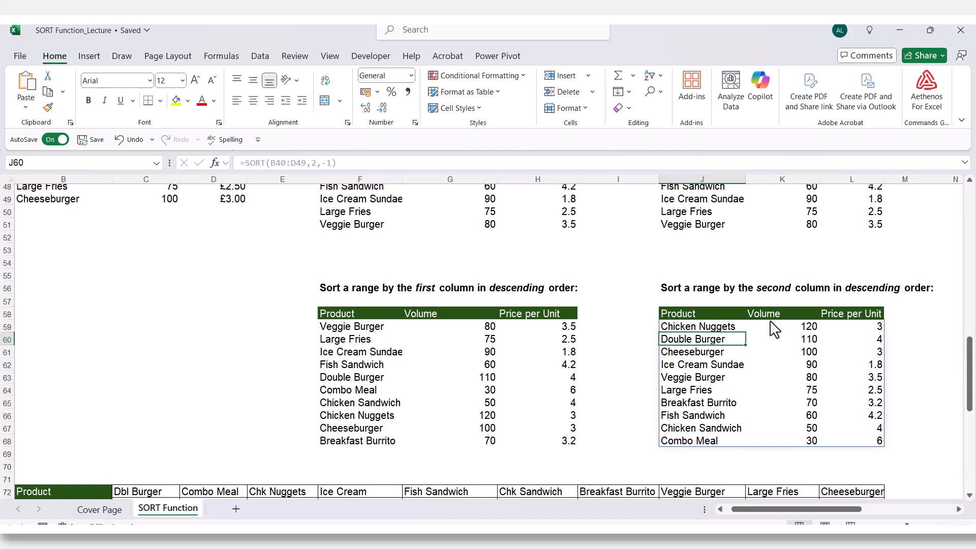
left_click(792, 329)
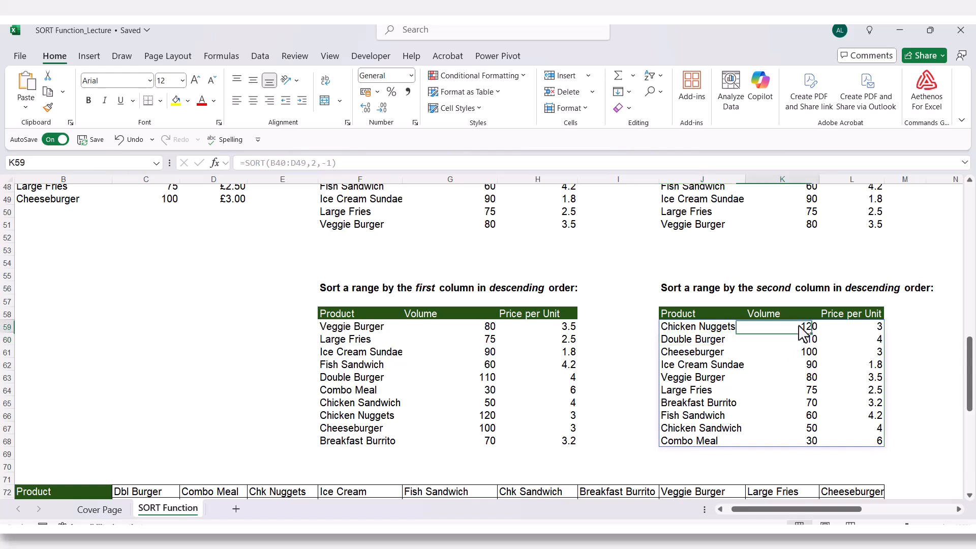
key("Down")
key("Down")
key("Down")
key("Down")
key("Down")
key("Down")
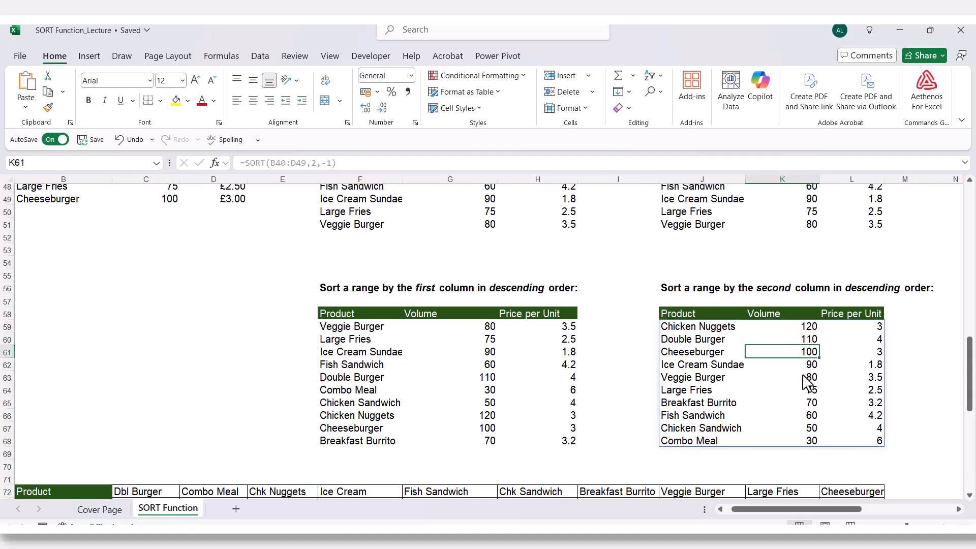
left_click(797, 443)
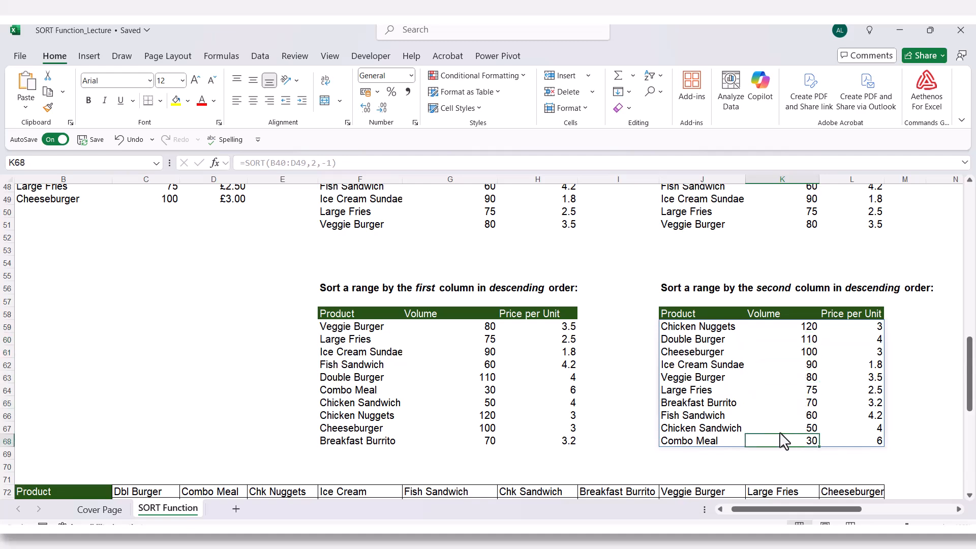
- Examine the horizontal product table in B72:L74 and compare its column-wise records with the row-wise records of the source table
scroll(221, 353, "down", 4)
scroll(222, 354, "down", 3)
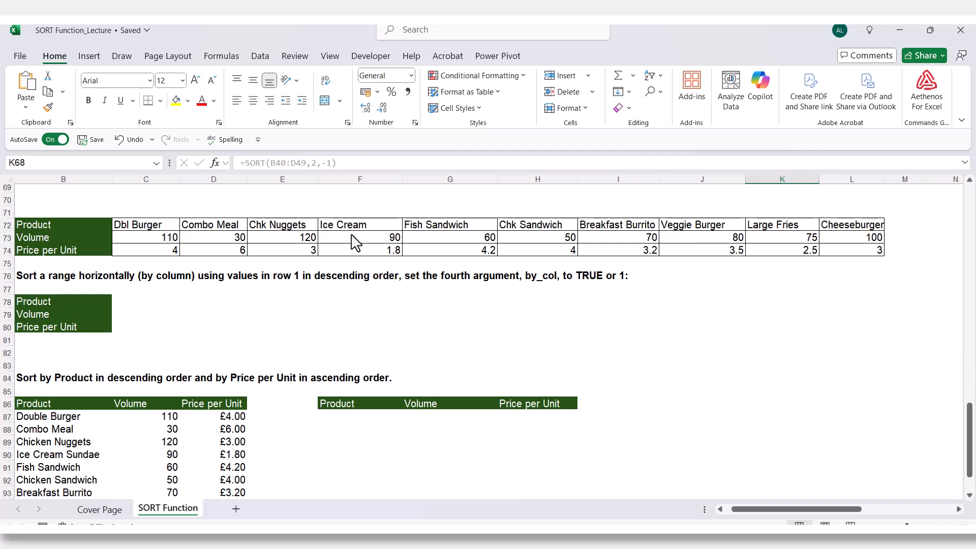
left_click(153, 224)
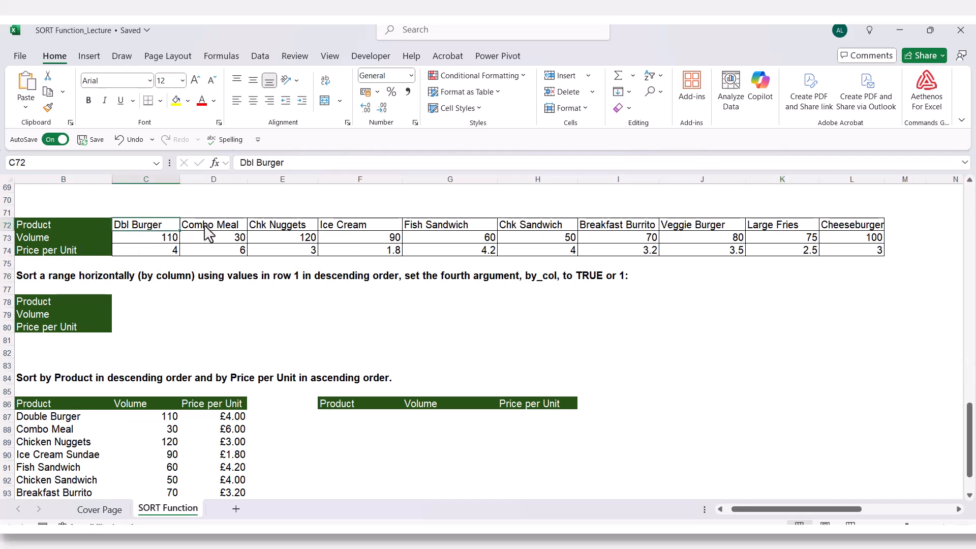
left_click_drag(215, 226, 217, 253)
left_click_drag(256, 227, 305, 251)
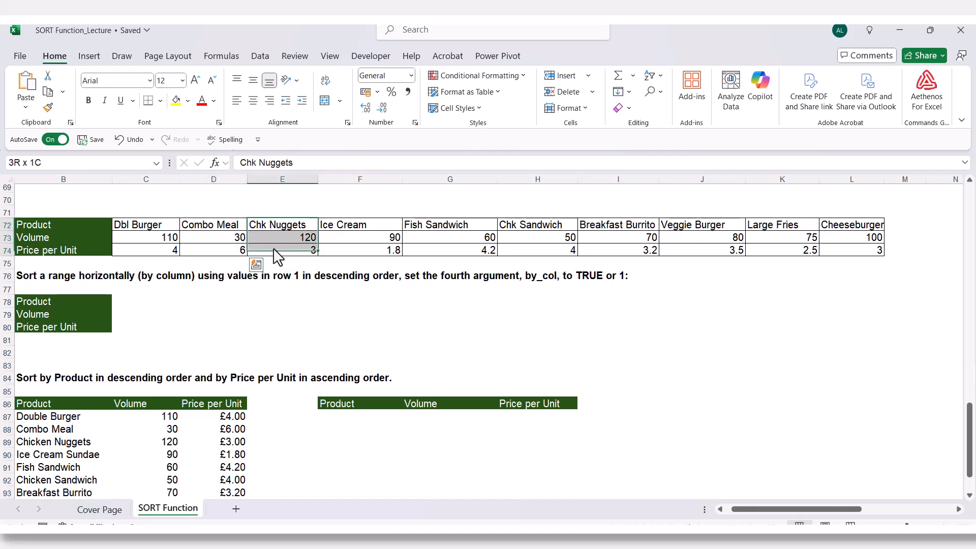
scroll(278, 256, "up", 3)
scroll(278, 256, "up", 10)
left_click_drag(61, 325, 181, 335)
scroll(170, 347, "down", 9)
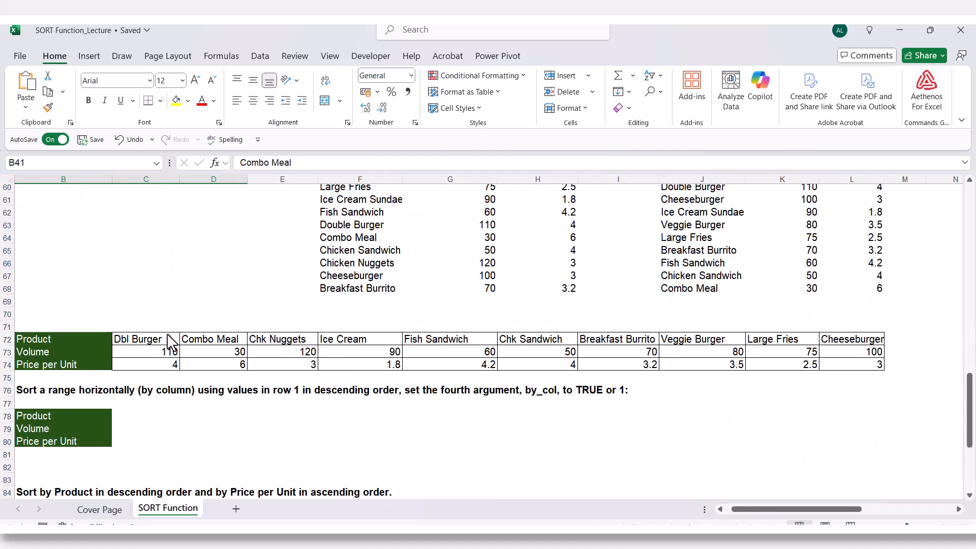
- Examine the Dbl Burger, Combo Meal and Chk Nuggets records column by column in C72:E74 of the horizontal table
left_click_drag(155, 264, 158, 295)
left_click_drag(224, 267, 229, 292)
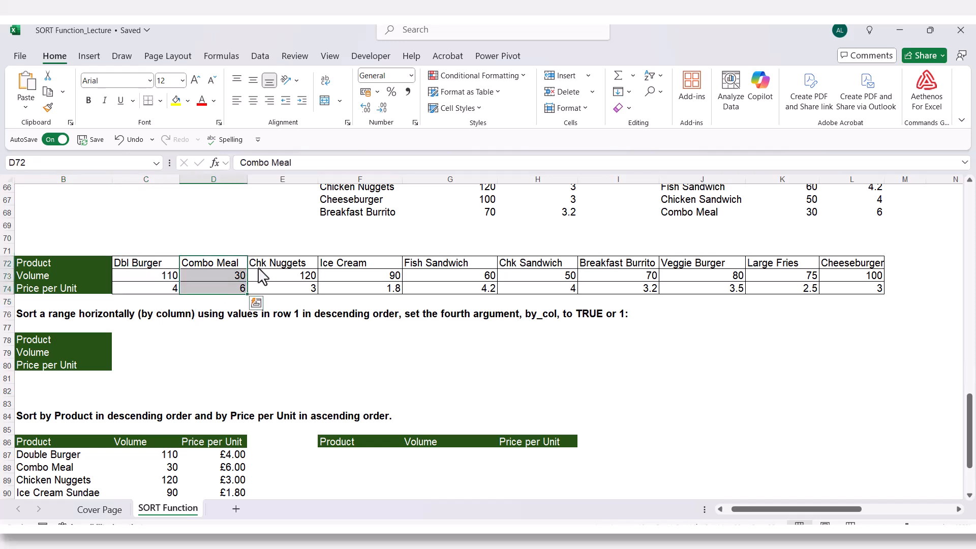
left_click(260, 264)
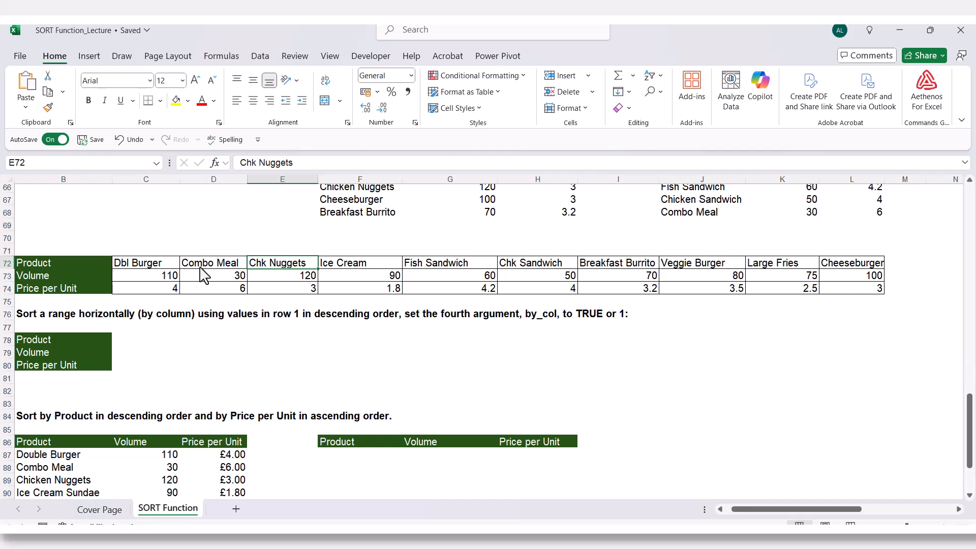
- Start a SORT formula in C78 with the horizontal product data C72:L74 as the array
left_click(131, 340)
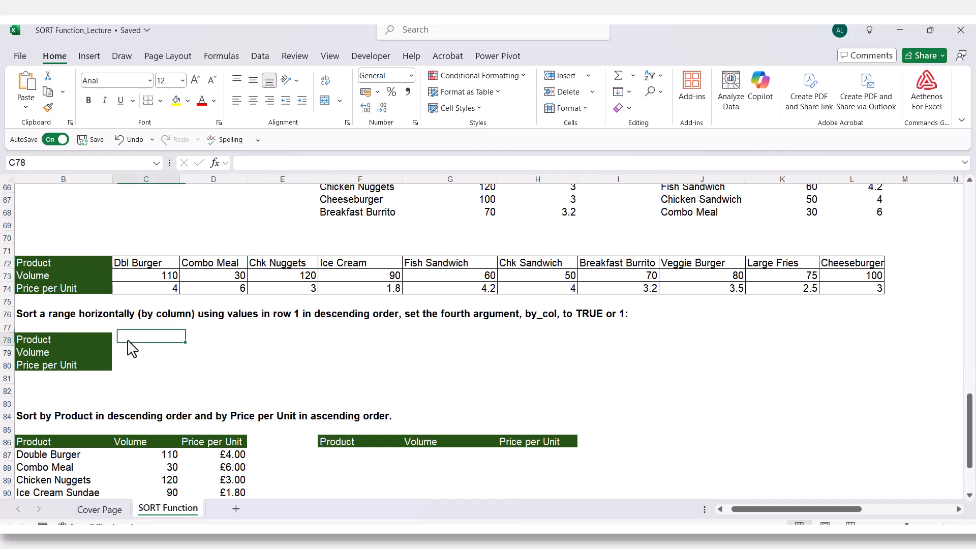
type("=sort")
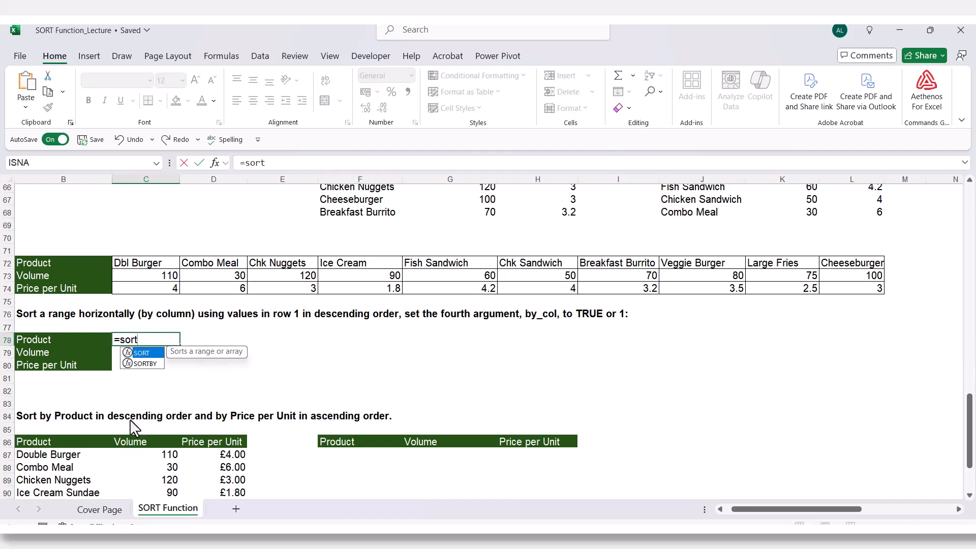
key("Tab")
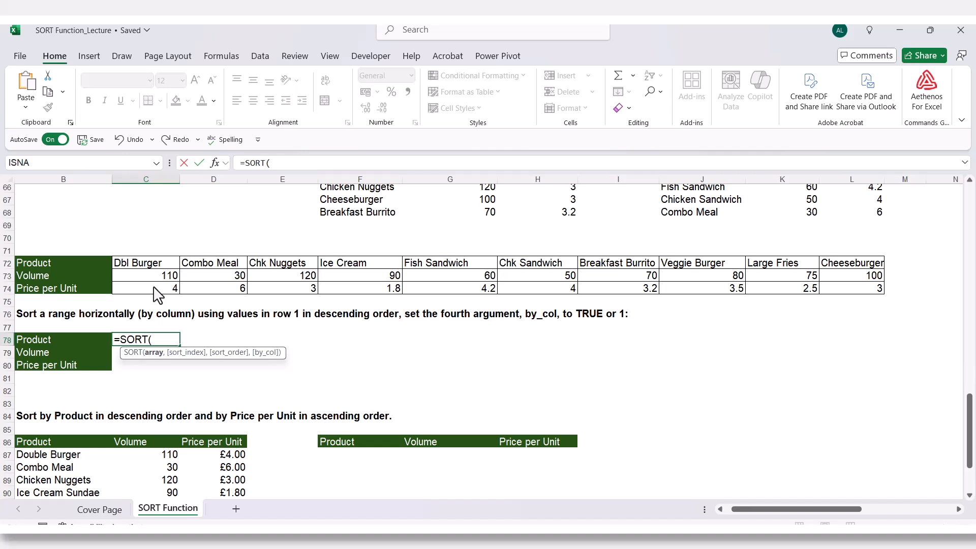
left_click_drag(159, 265, 842, 291)
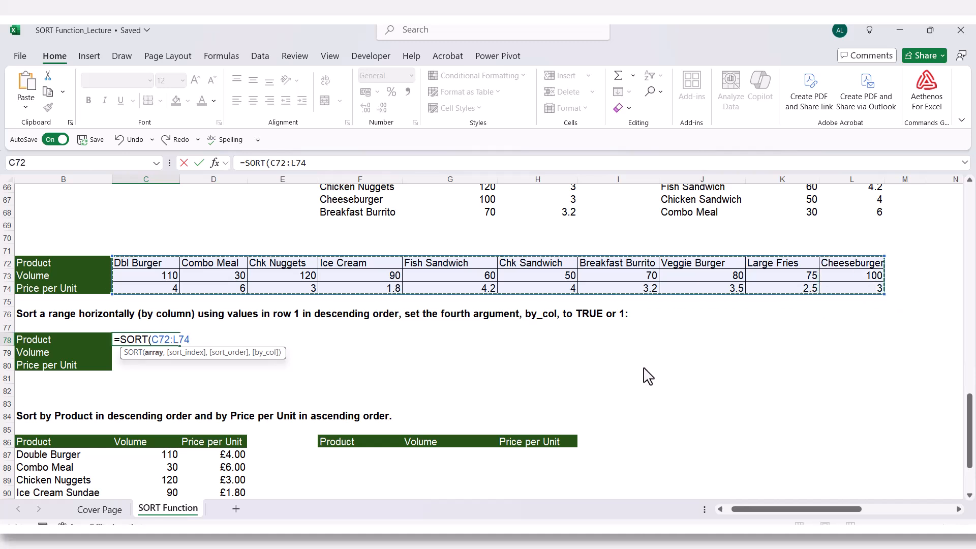
type(",")
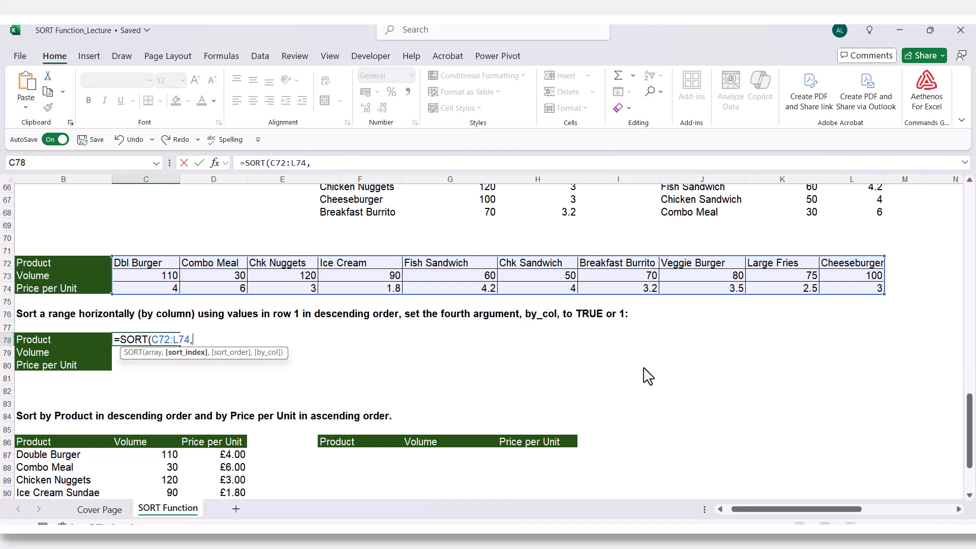
- Complete the C78 SORT formula with sort index 1, sort order -1 (descending) and by_col TRUE
type("1,")
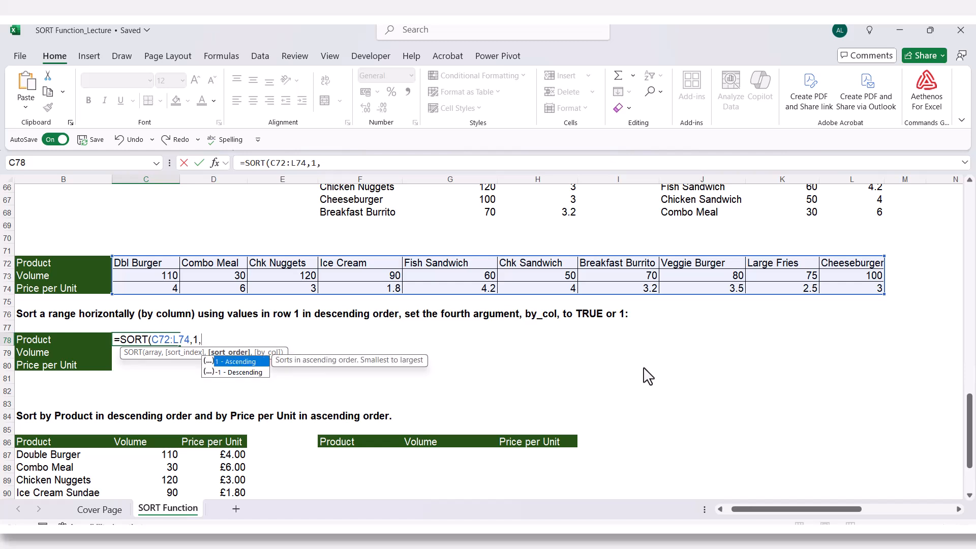
key("Down")
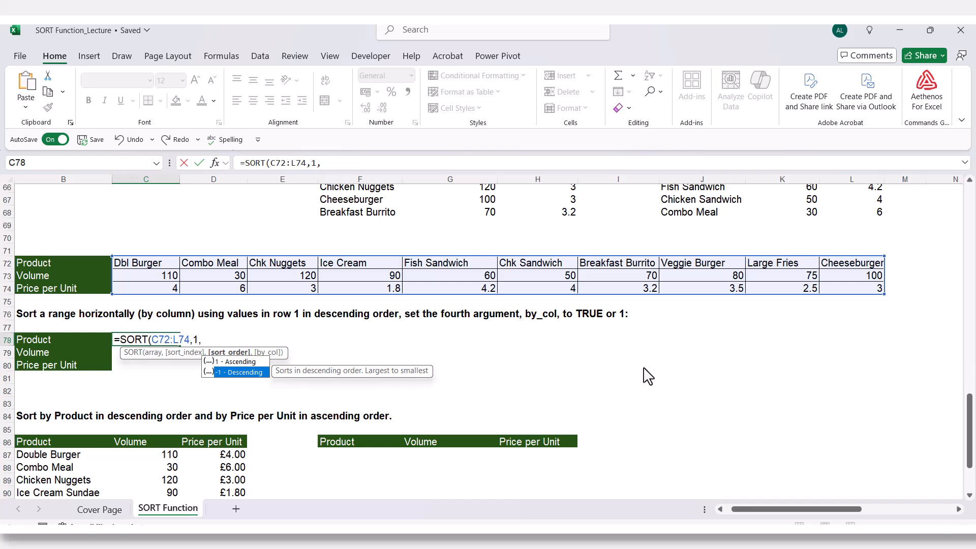
key("Tab")
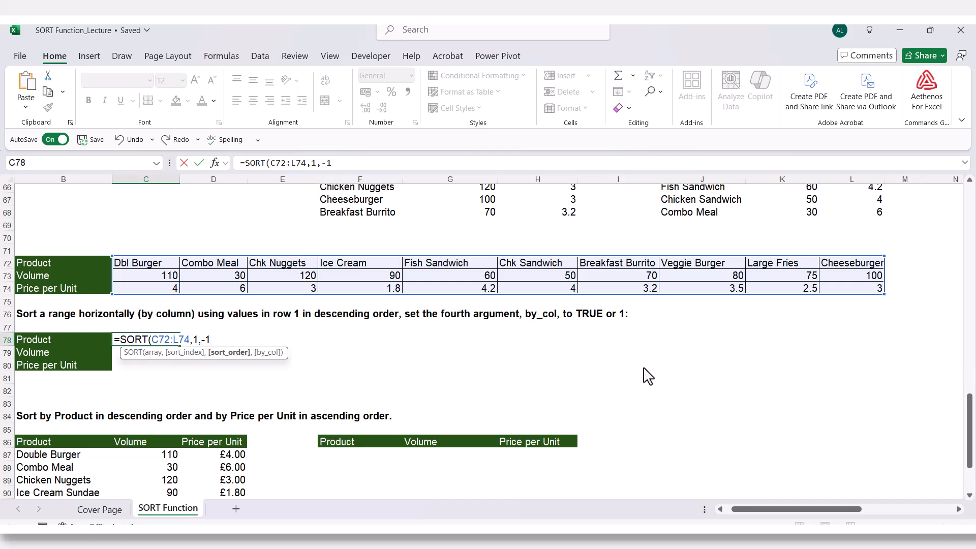
type(",")
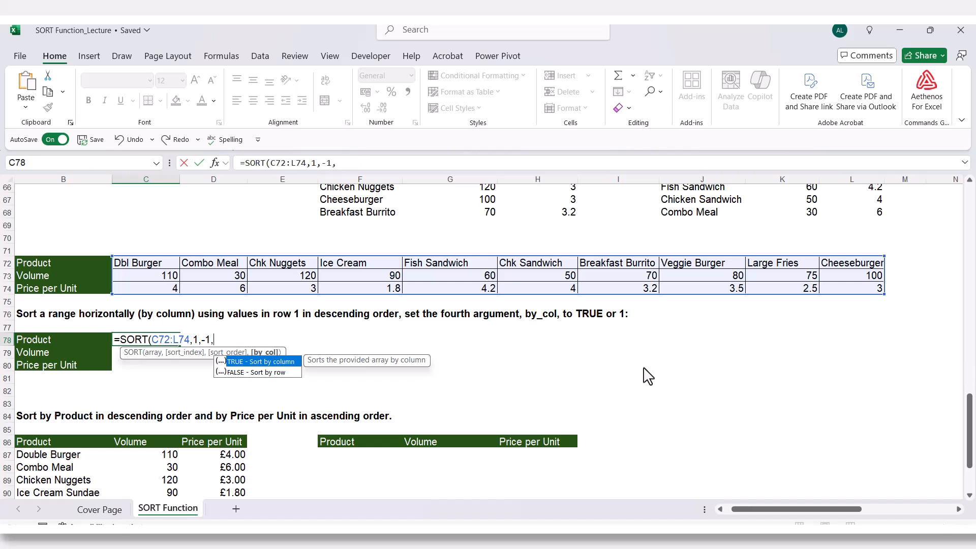
key("Tab")
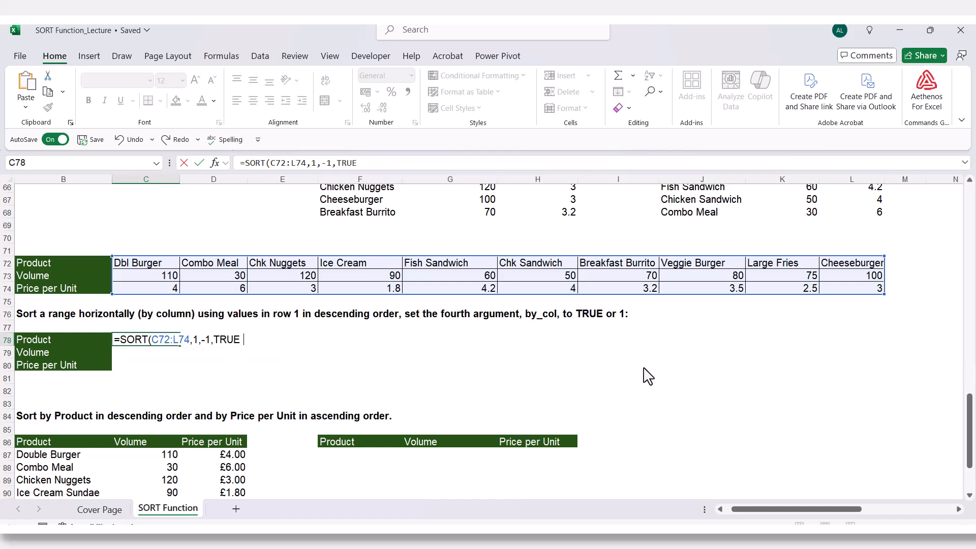
type(")")
key("Return")
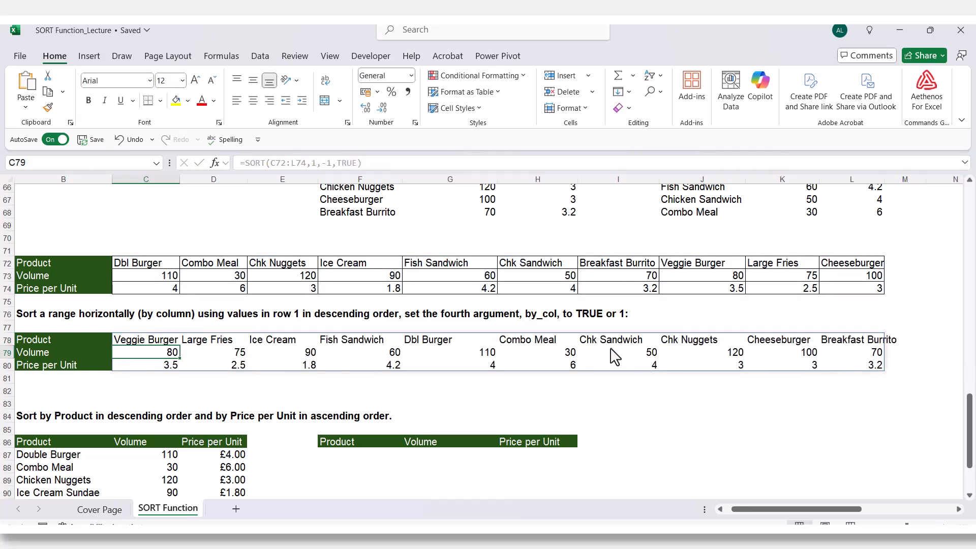
- Check the descending order of the product names across C78:L78
left_click(144, 339)
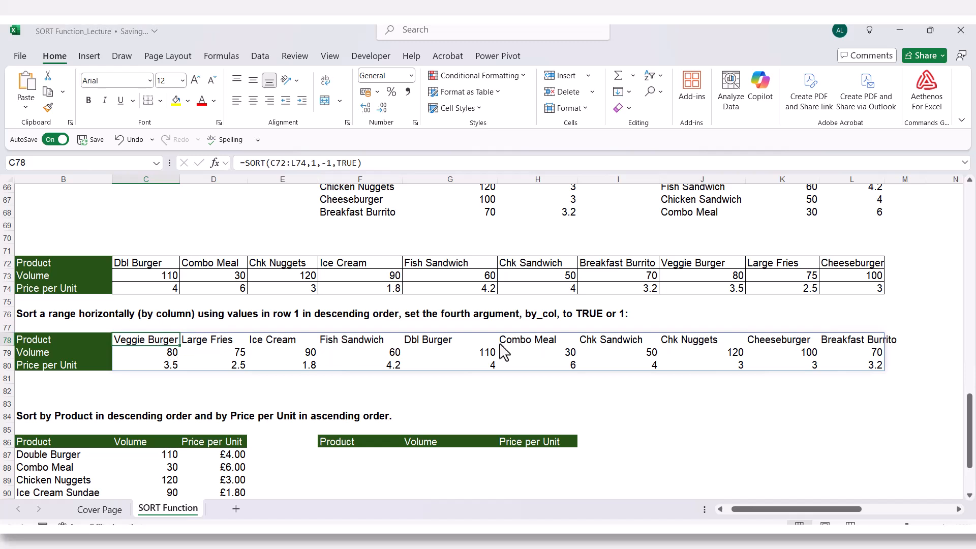
left_click(824, 343)
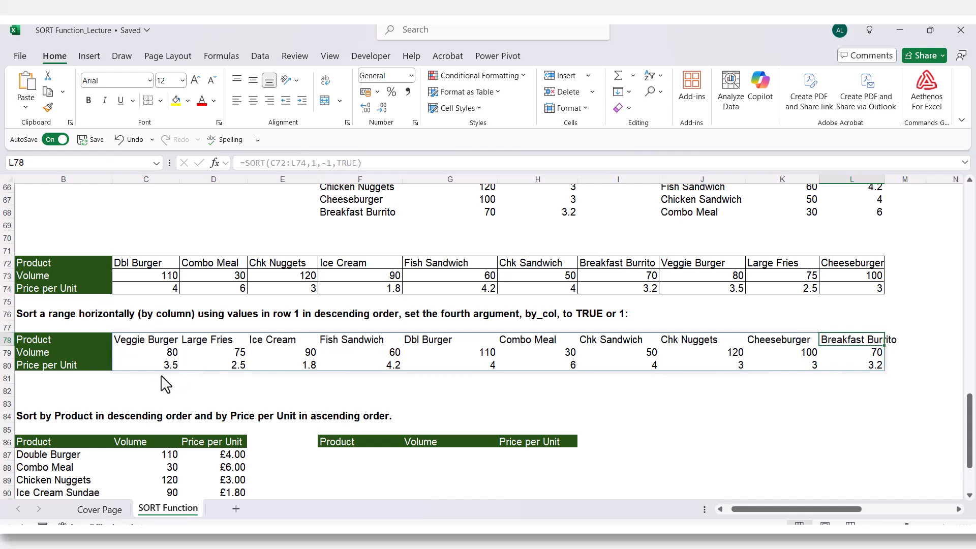
left_click(129, 396)
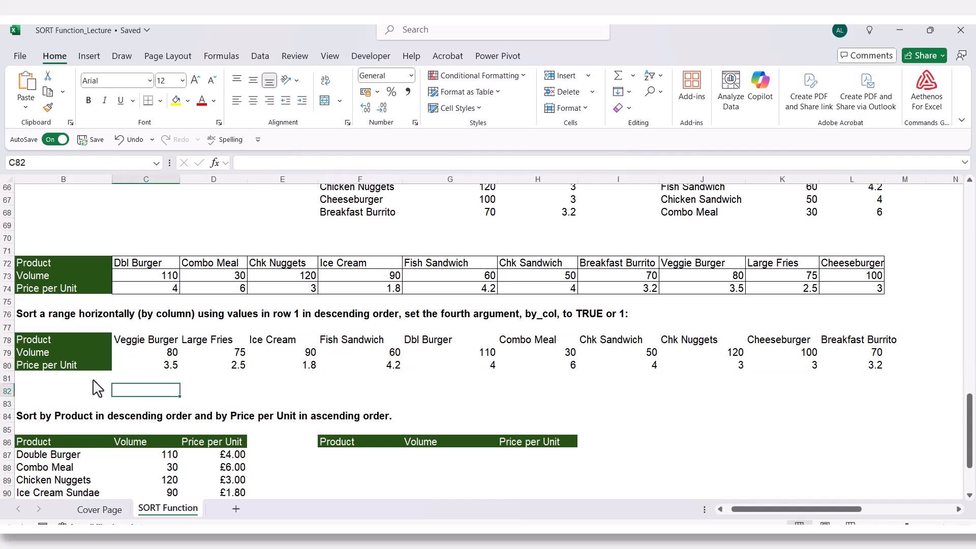
- Start a SORT formula in F87 with the product table B87:D96 as the array
scroll(104, 393, "down", 4)
left_click(121, 316)
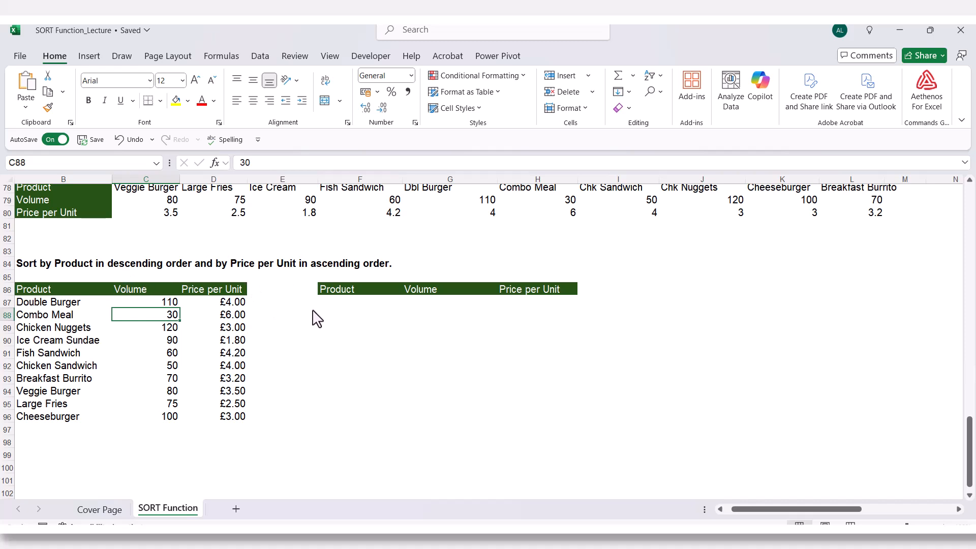
left_click(330, 301)
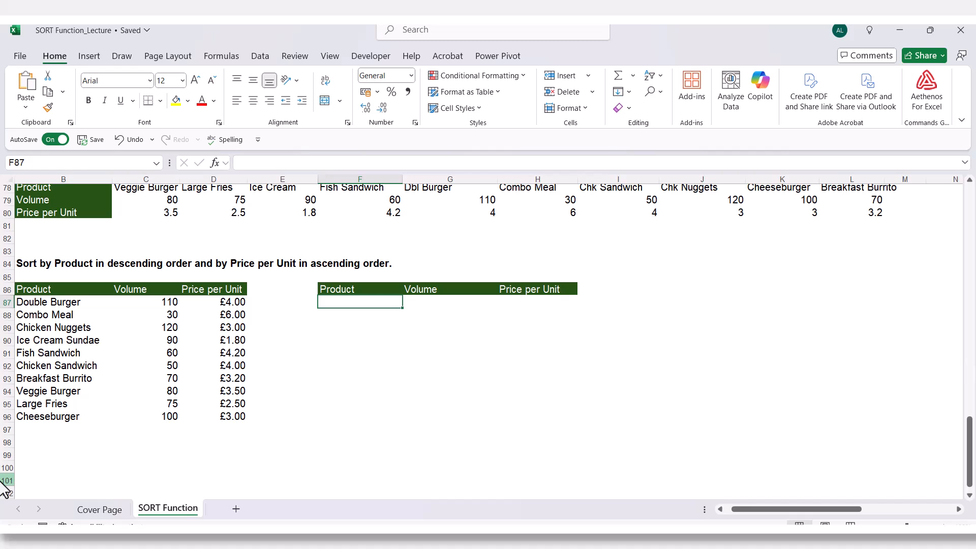
type("=sort")
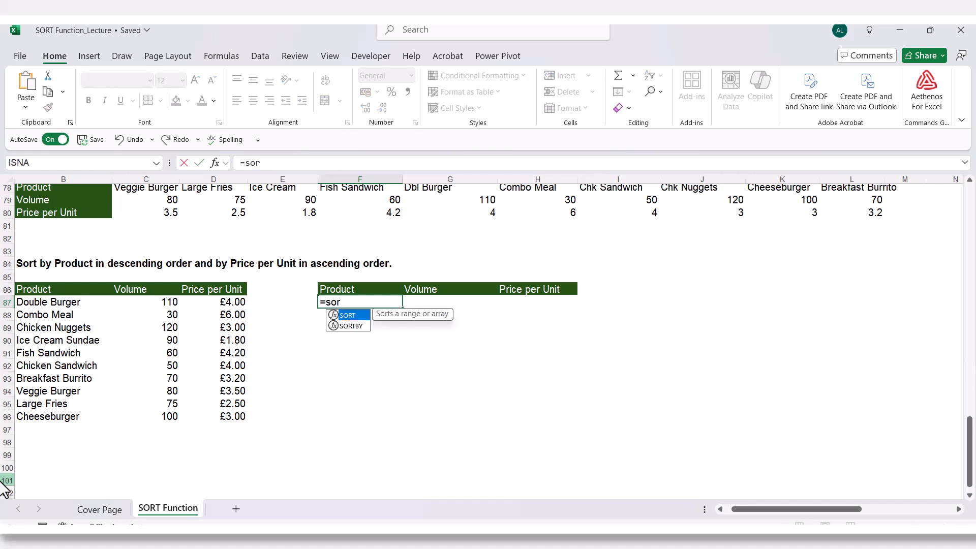
key("Tab")
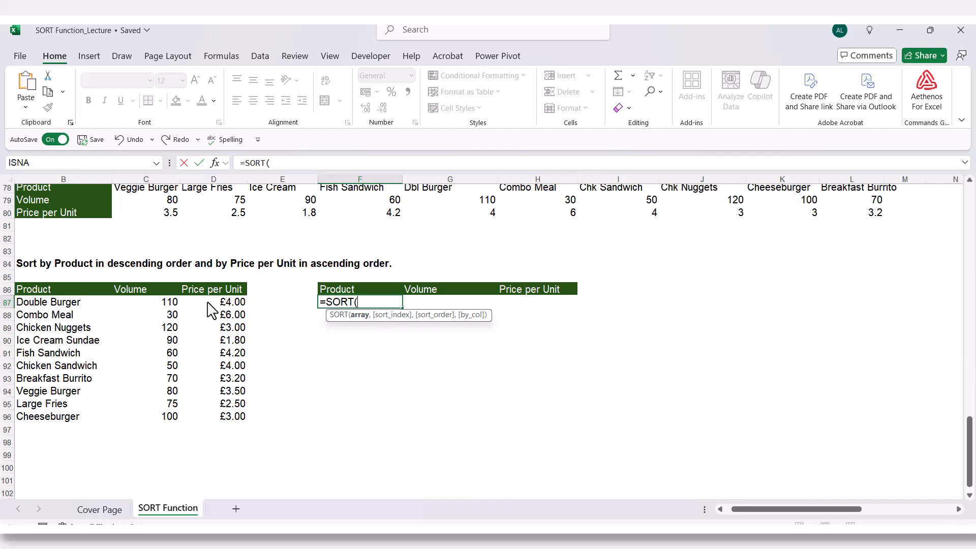
left_click_drag(62, 308, 199, 421)
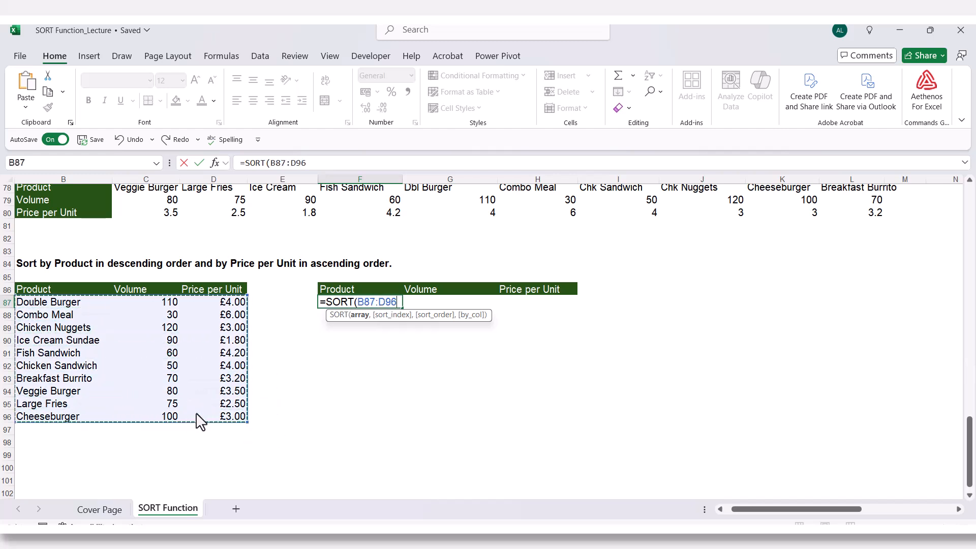
type(",")
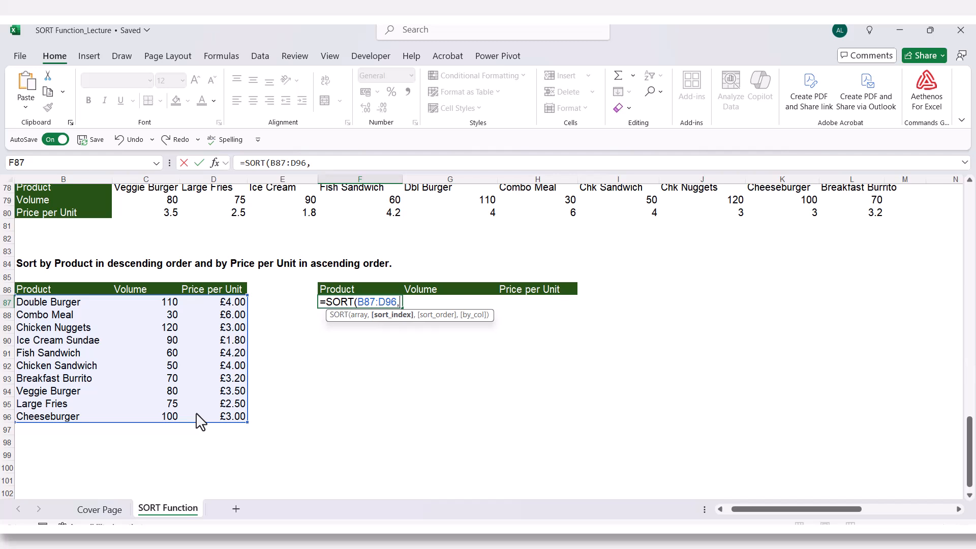
- Enter the array constant {1,3} as the sort index in the F87 formula to sort by Product and Price per Unit
type("{")
type("1,")
type("3")
type(",")
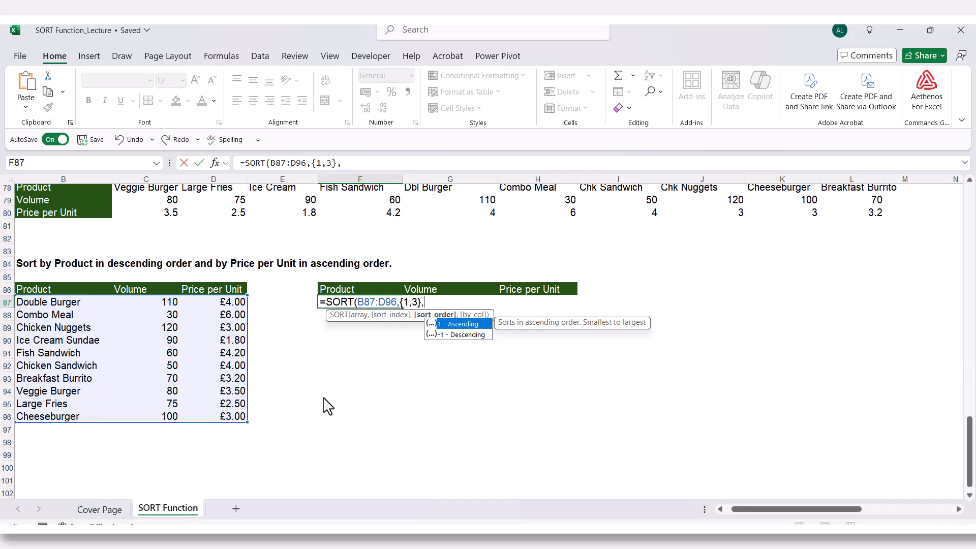
- Complete the F87 SORT formula with sort order {-1,1} and by_col FALSE (sort by row)
type("{-1")
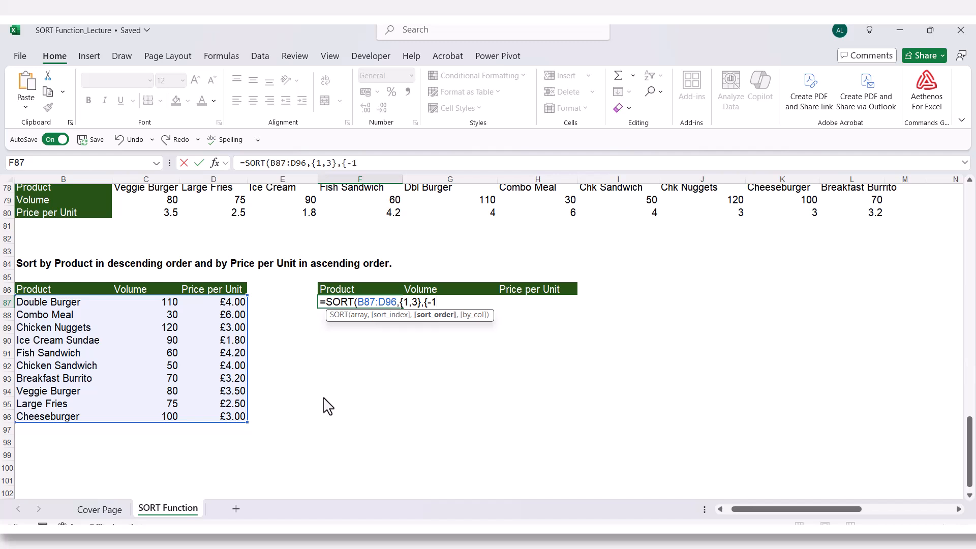
type(",1")
type("}")
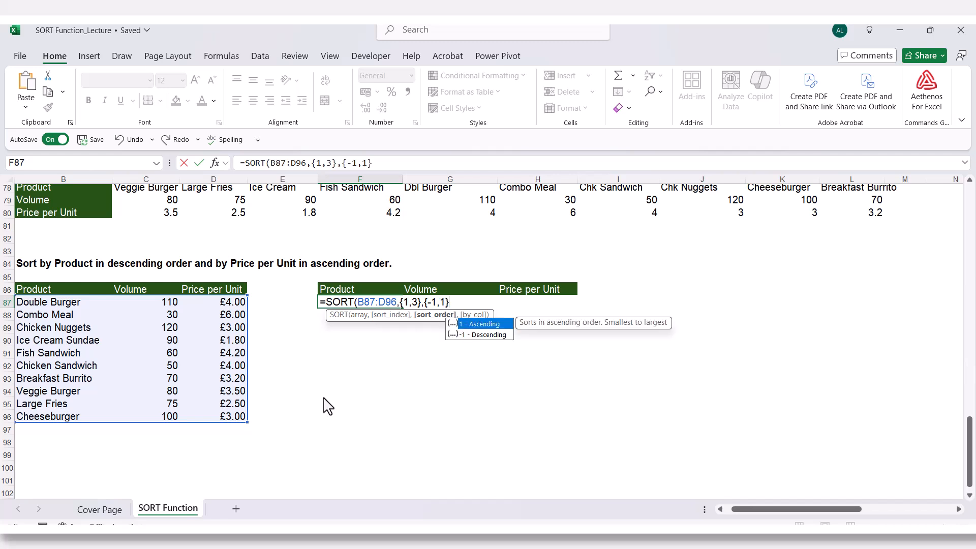
type(",")
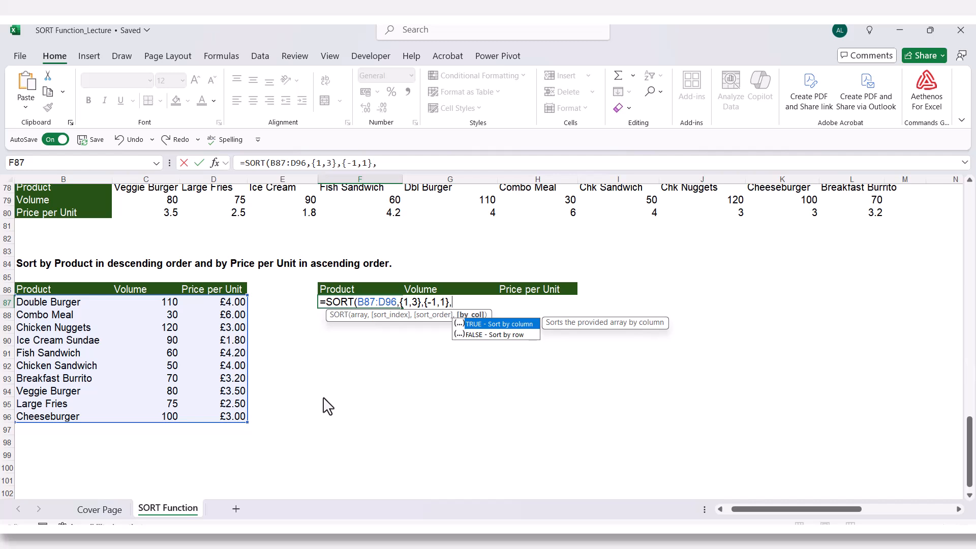
key("Down")
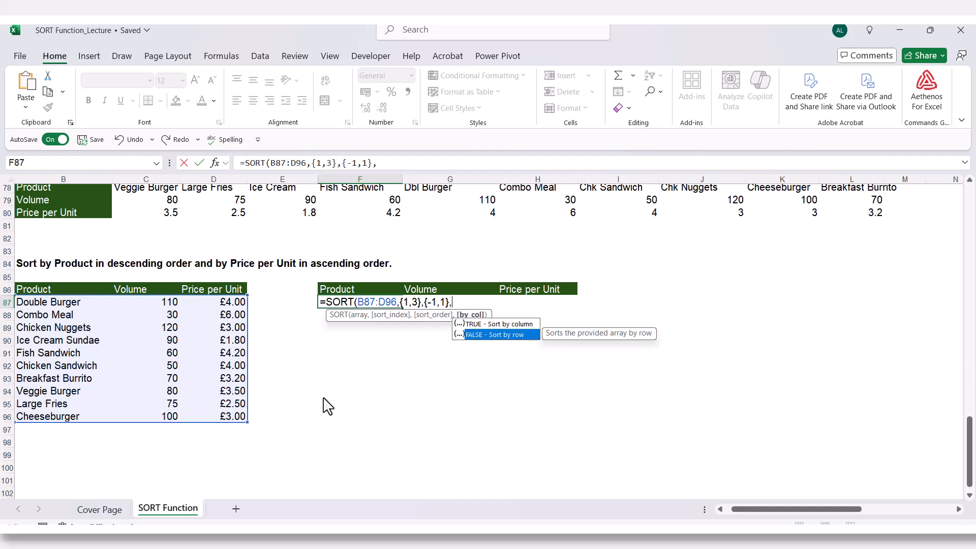
key("Tab")
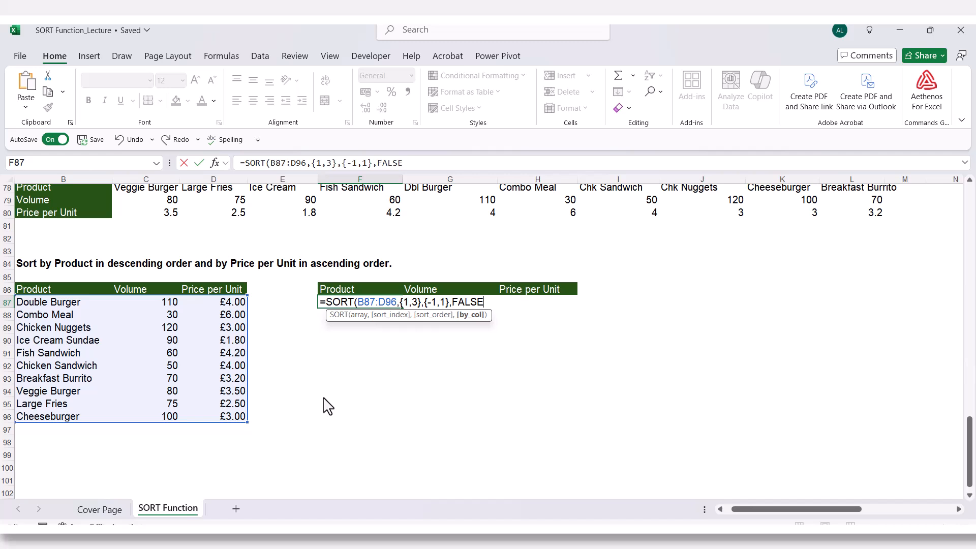
type(")")
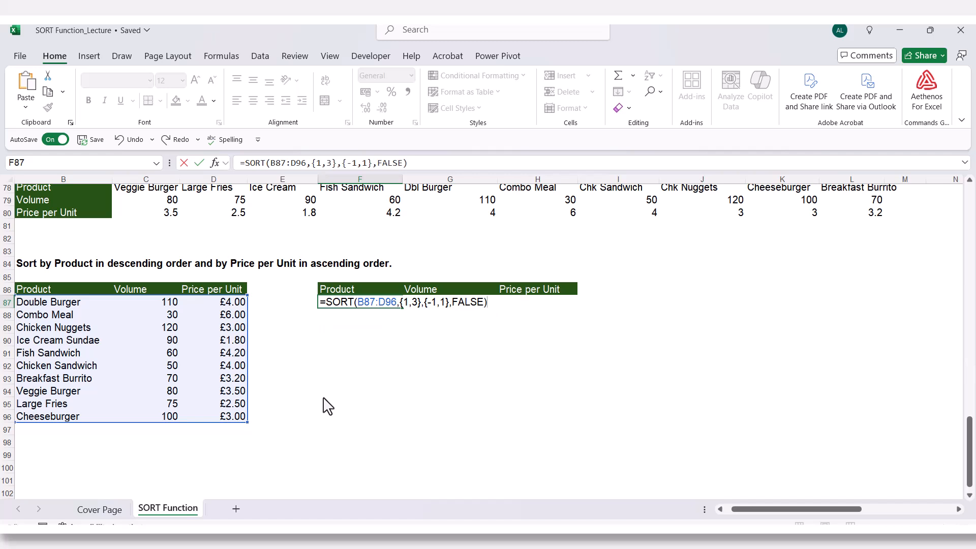
key("Return")
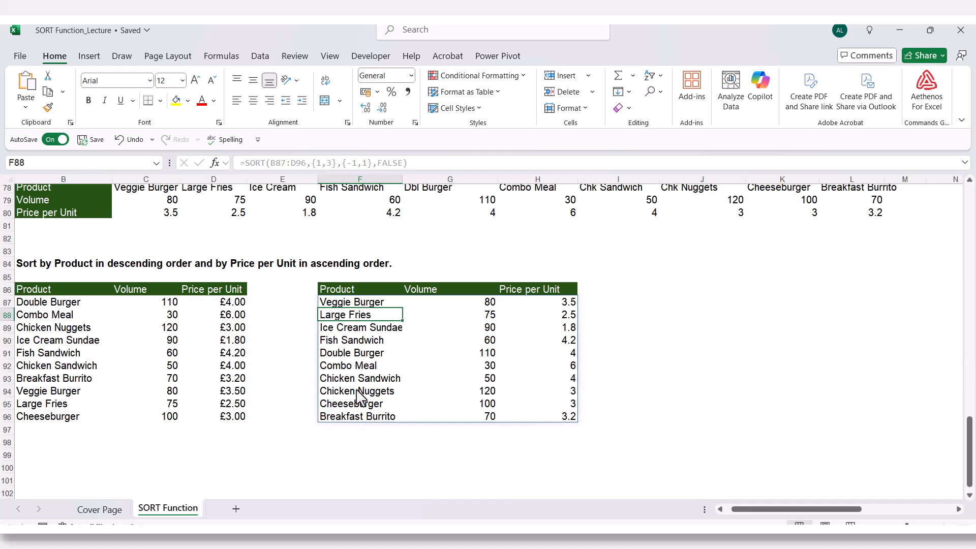
- Check the Product and Price per Unit order in F87:H96 and compare it with the product names in the source table
left_click(347, 304)
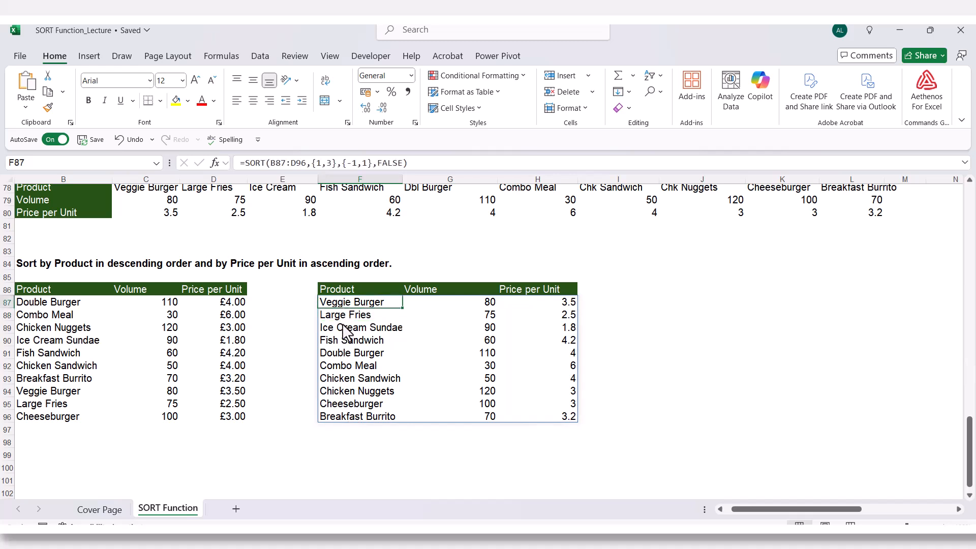
left_click(339, 418)
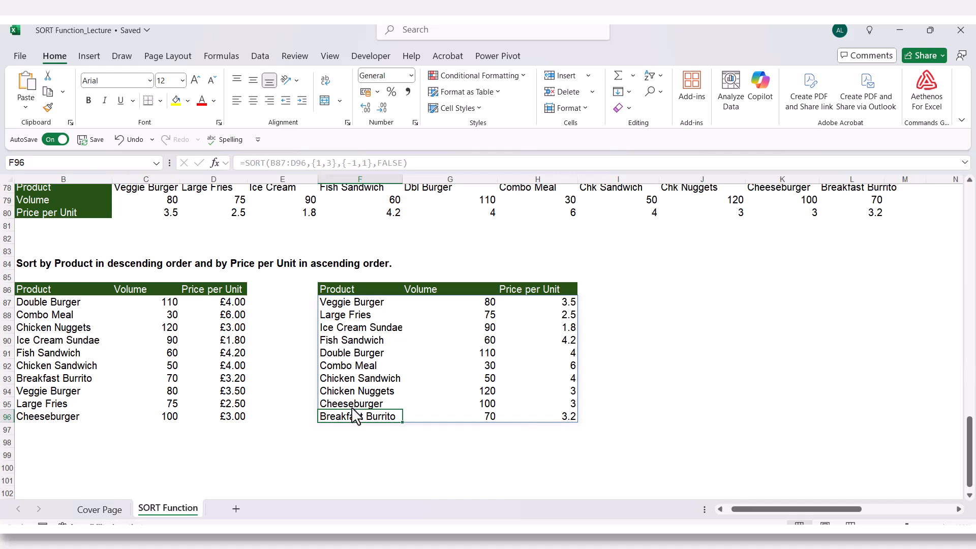
left_click(554, 303)
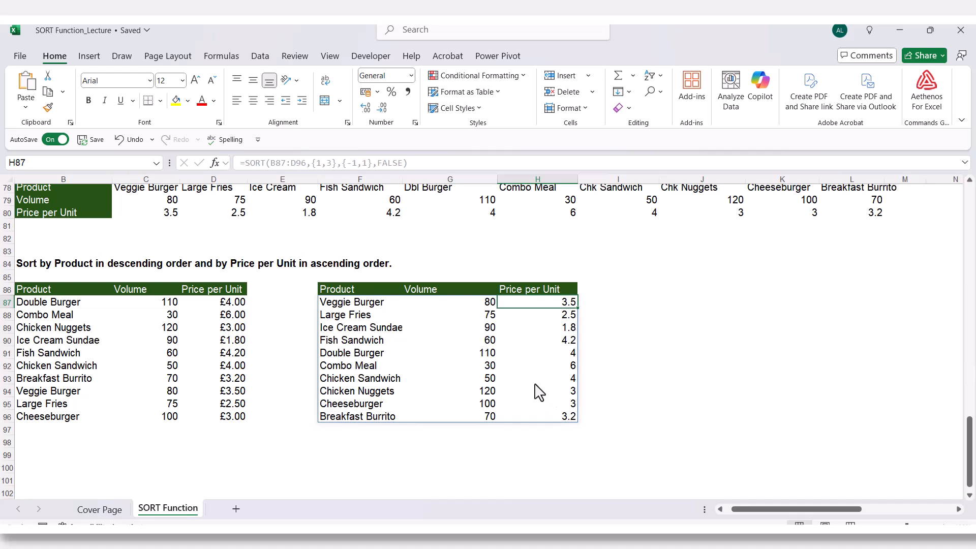
left_click(53, 319)
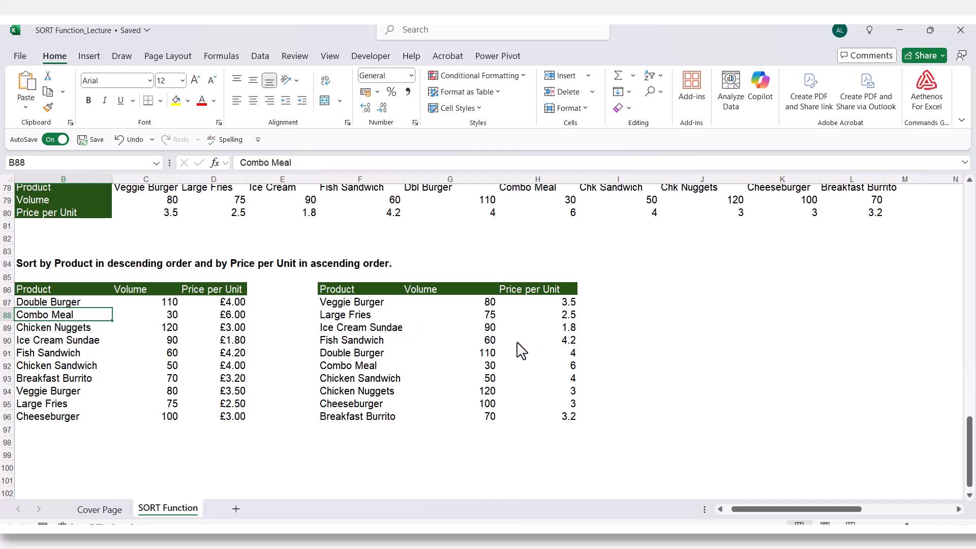
left_click(63, 394)
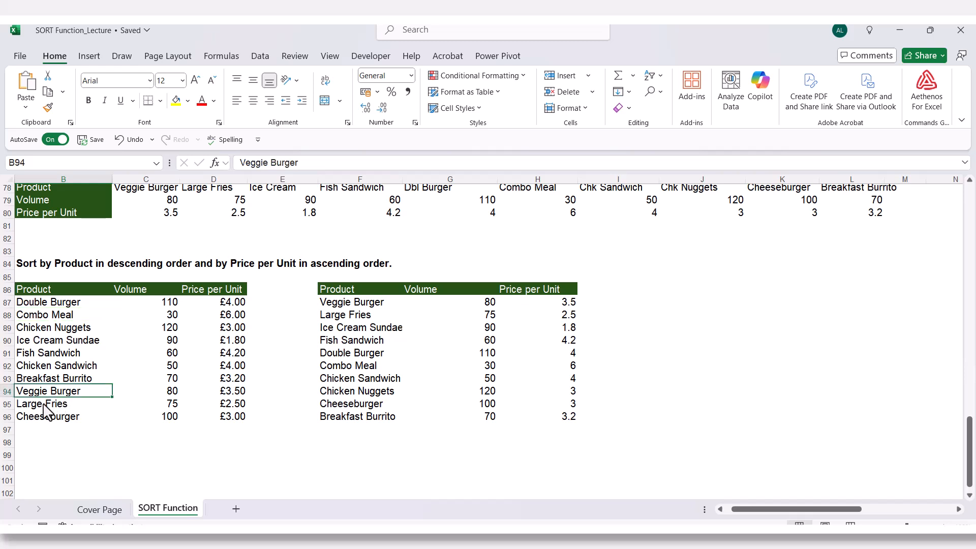
- Fill Large Fries from B95 up into B94 of the source table to create a duplicate product name
left_click(43, 405)
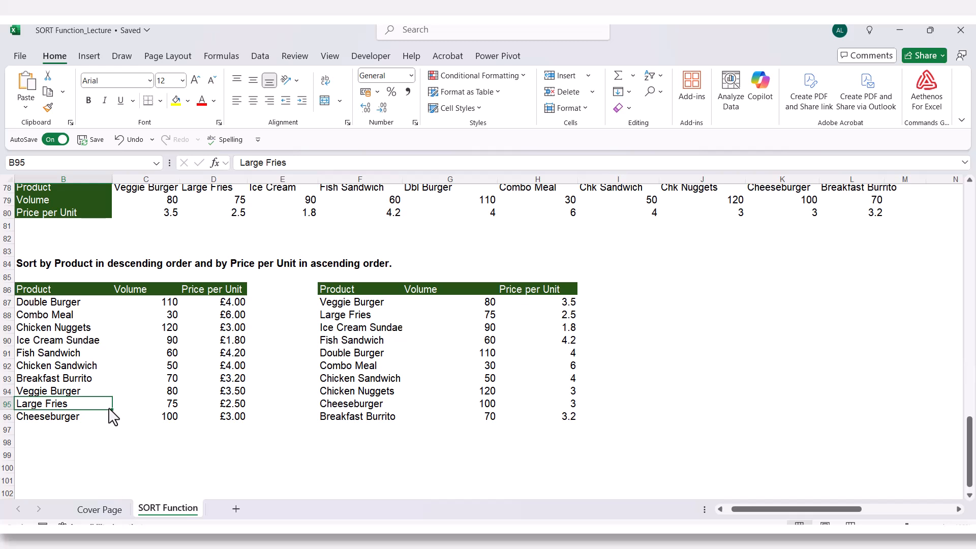
left_click_drag(112, 409, 112, 391)
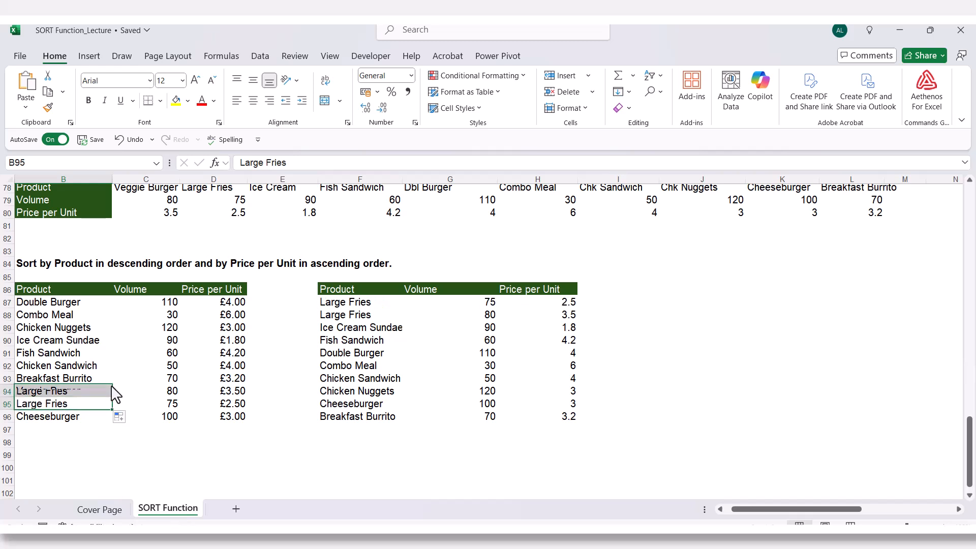
left_click(46, 405)
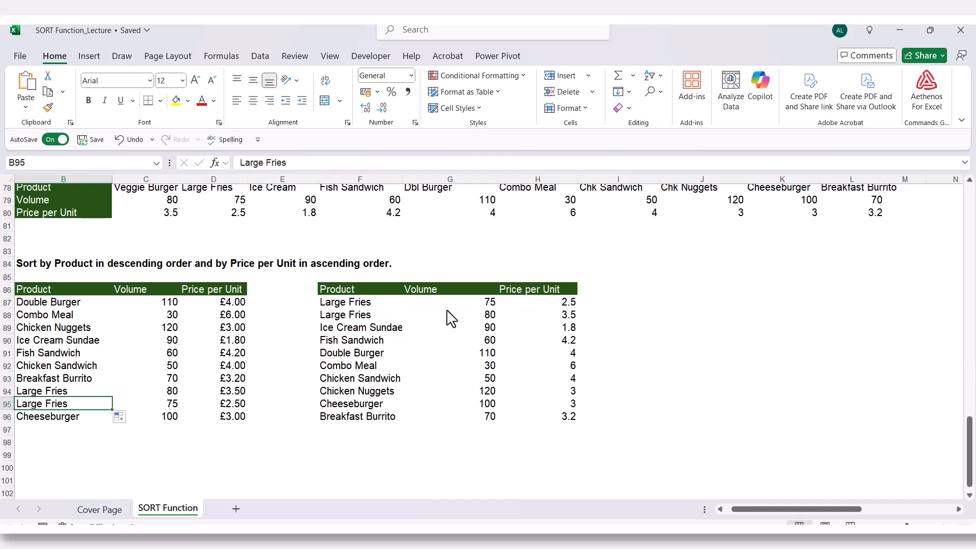
- Compare the two Large Fries rows in F87:H88, examining the Price per Unit order within the duplicate product
left_click(565, 307)
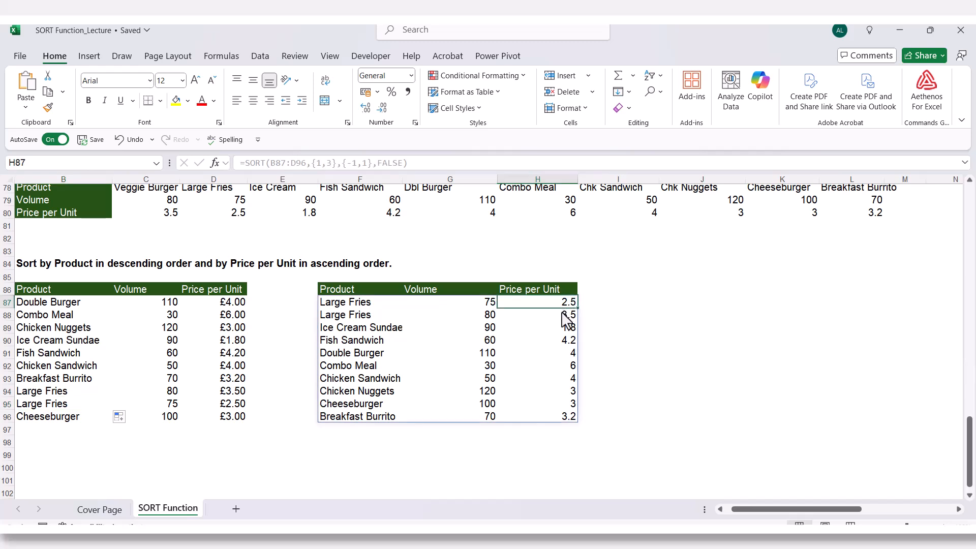
left_click(554, 316)
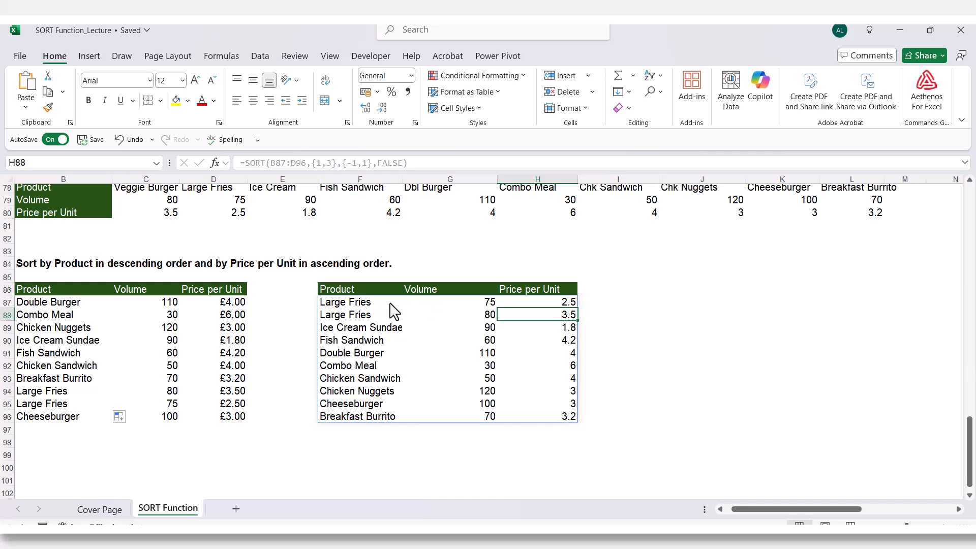
left_click_drag(375, 307, 374, 323)
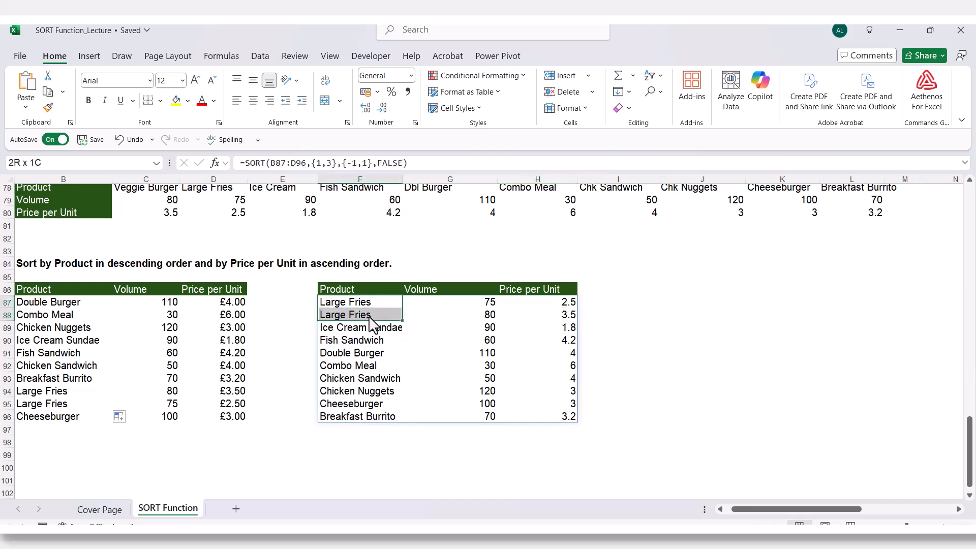
left_click(551, 304)
left_click_drag(549, 312, 550, 314)
left_click(639, 316)
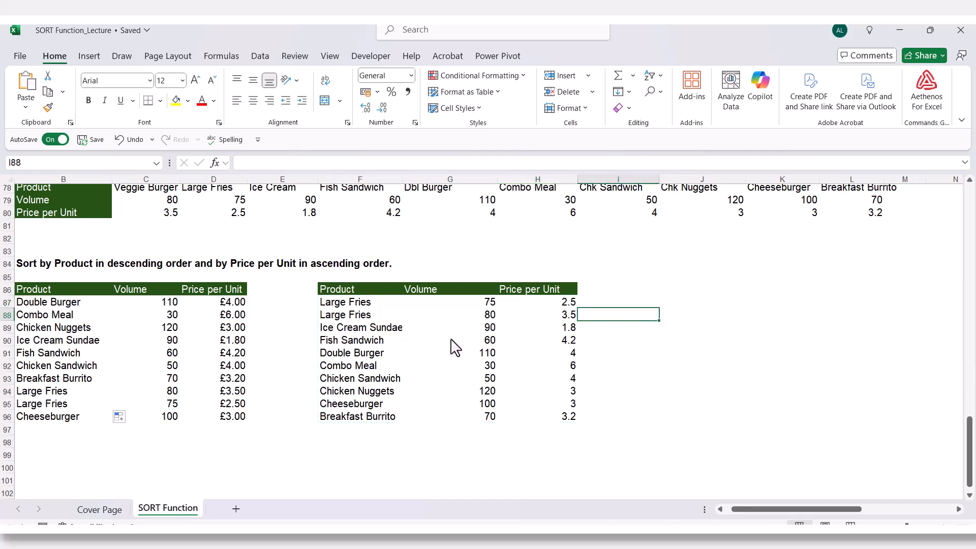
left_click(370, 304)
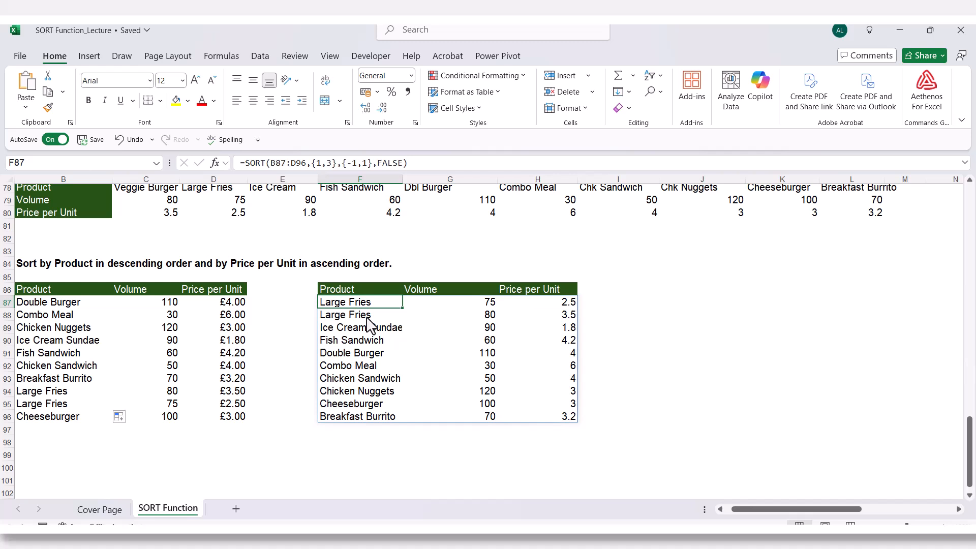
left_click(372, 318)
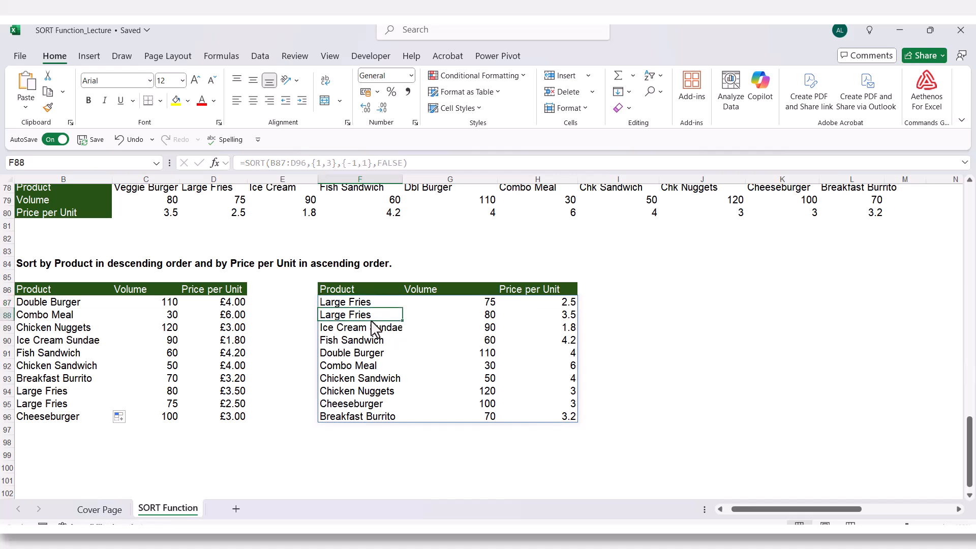